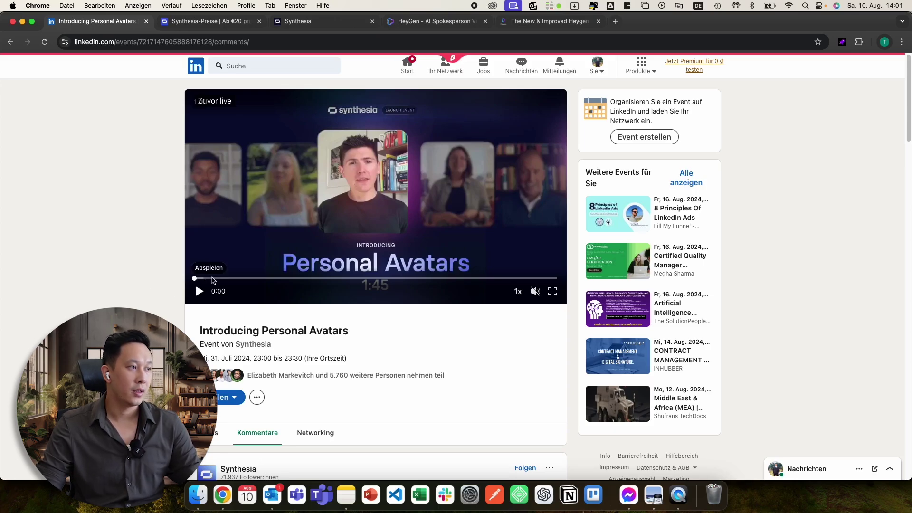
# Skip the Personal Avatars launch video to 7:55, then to the yoga scene at 10:13
pyautogui.click(336, 279)
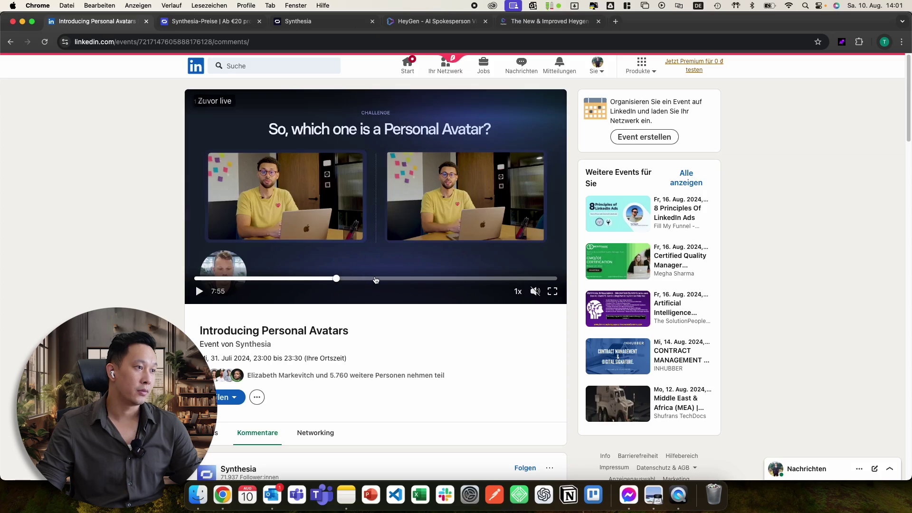
pyautogui.click(377, 279)
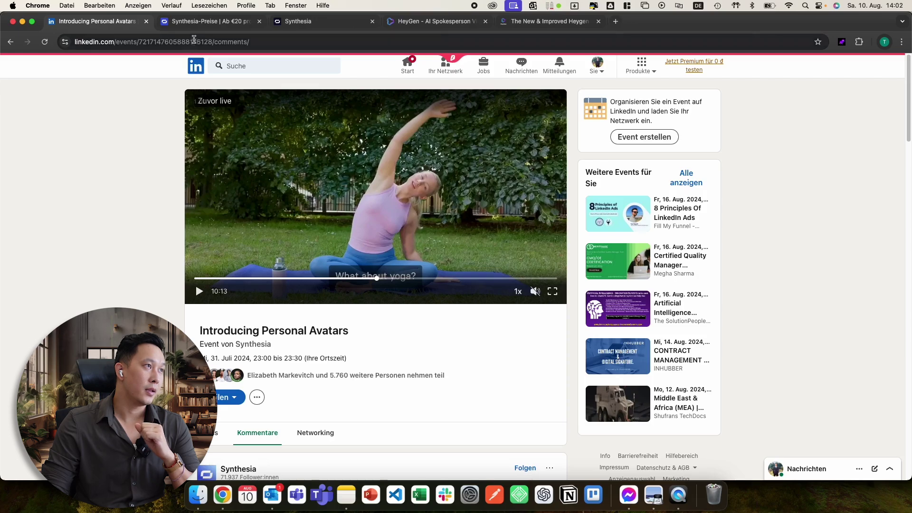
pyautogui.click(194, 23)
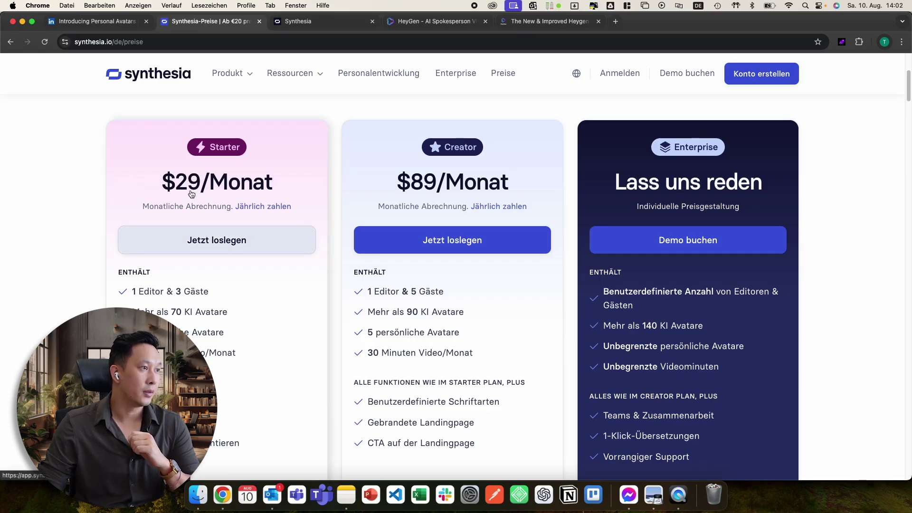
# Scroll the pricing page to compare the Starter $29, Creator $89 and Enterprise plan cards
pyautogui.scroll(-1, 101, 212)
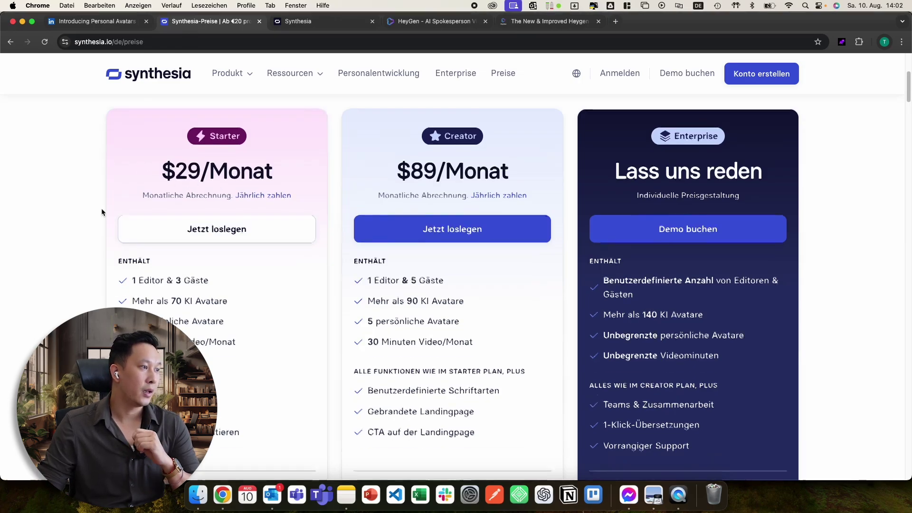
pyautogui.scroll(-2, 102, 212)
pyautogui.scroll(3, 134, 198)
pyautogui.scroll(-5, 124, 217)
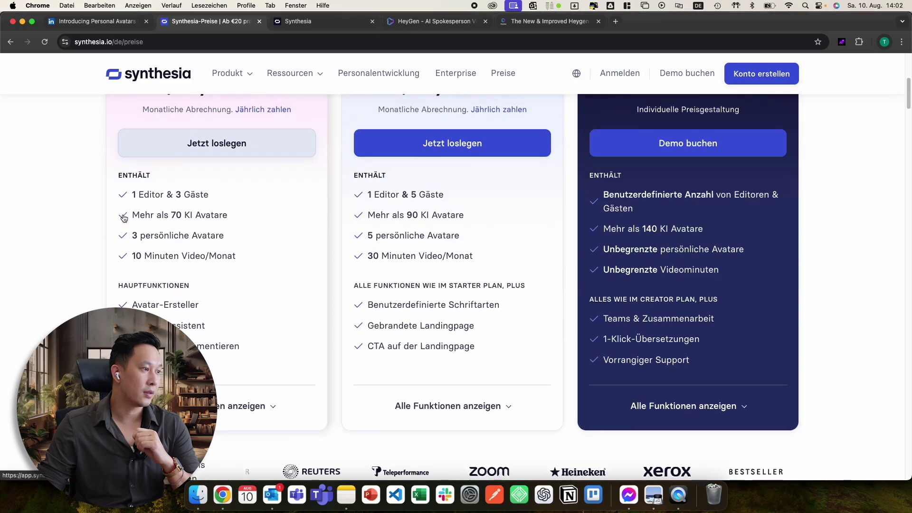
pyautogui.scroll(1, 179, 249)
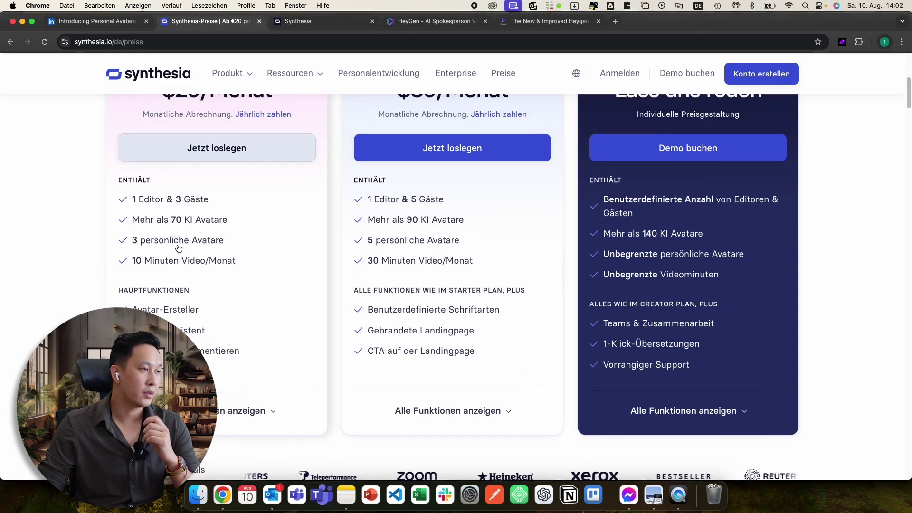
pyautogui.scroll(5, 179, 249)
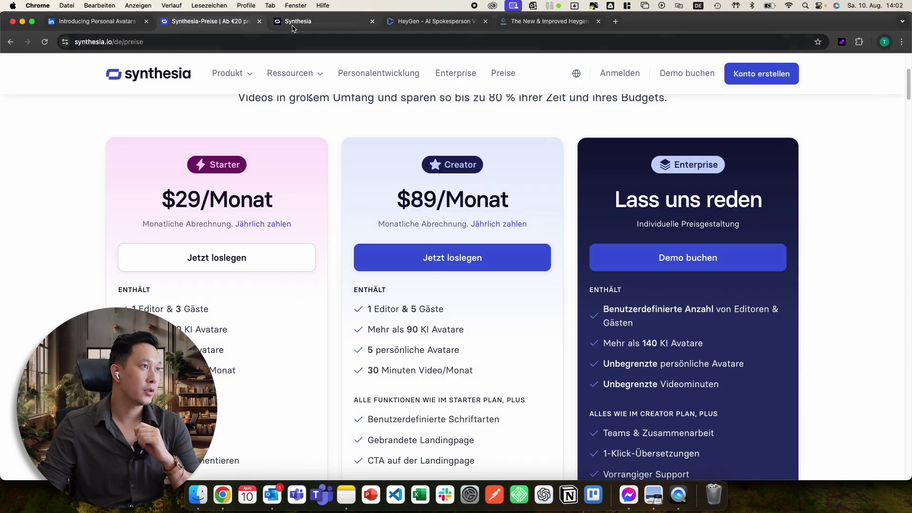
# In the Avatars library, preview the green-screen avatar under My Avatars, then close the preview
pyautogui.click(308, 21)
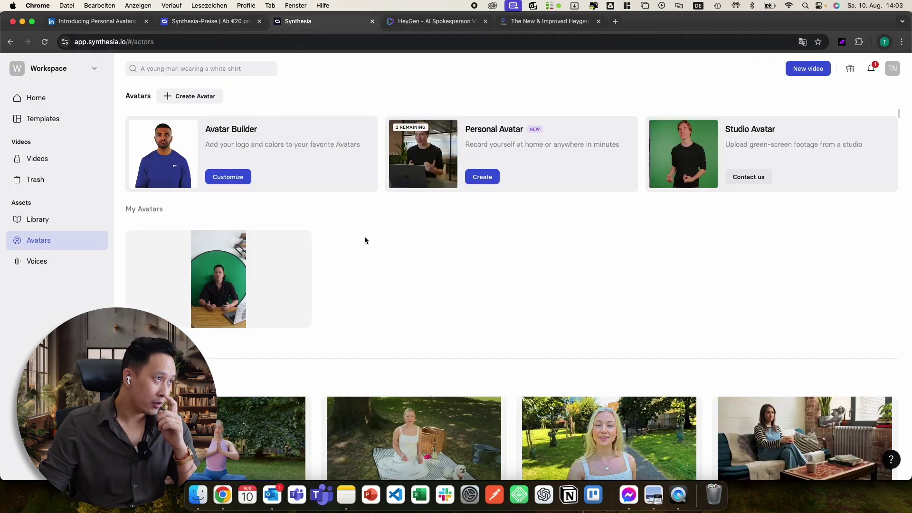
pyautogui.moveTo(215, 266)
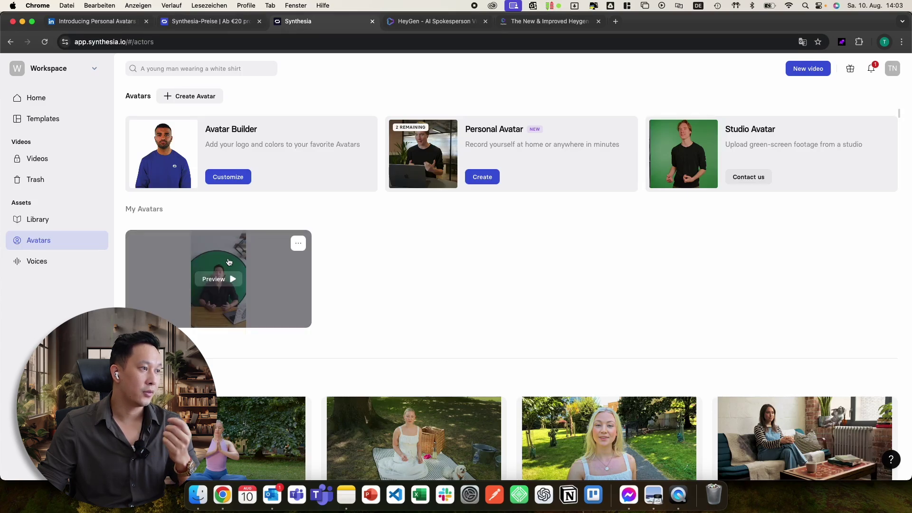
pyautogui.click(228, 266)
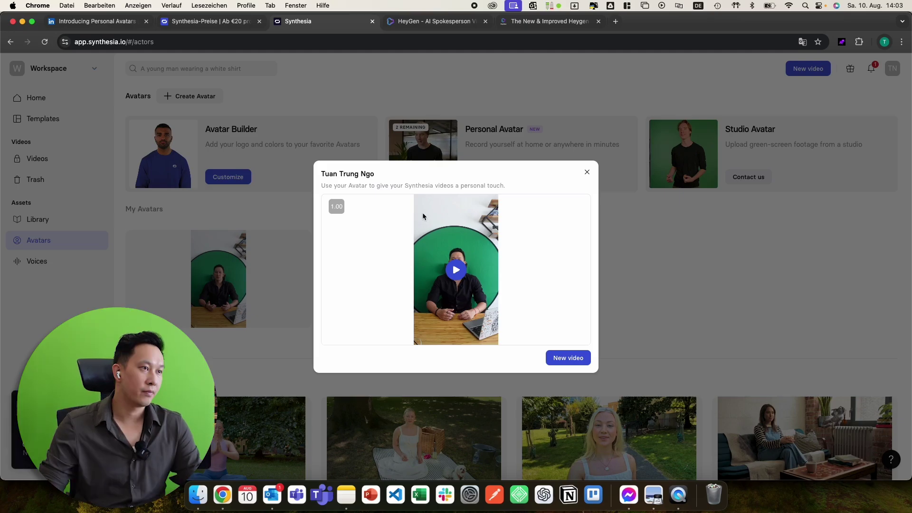
pyautogui.click(585, 173)
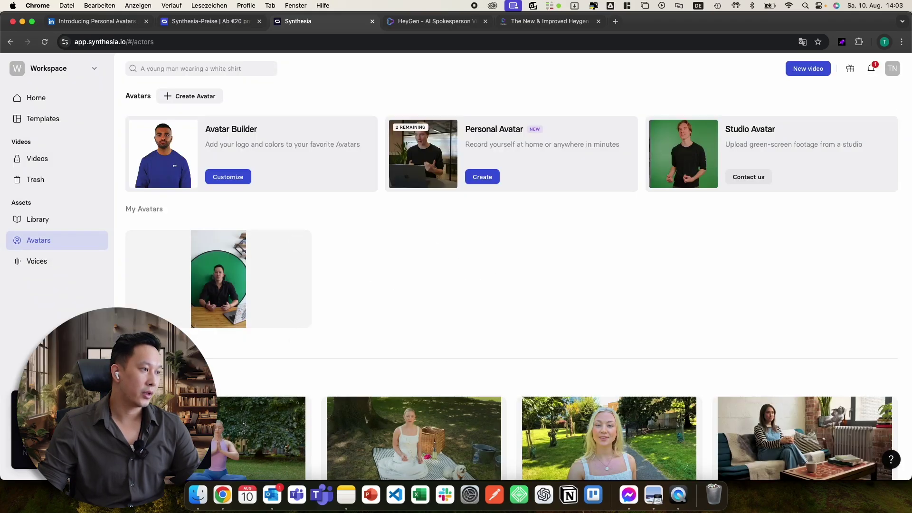
pyautogui.moveTo(280, 325)
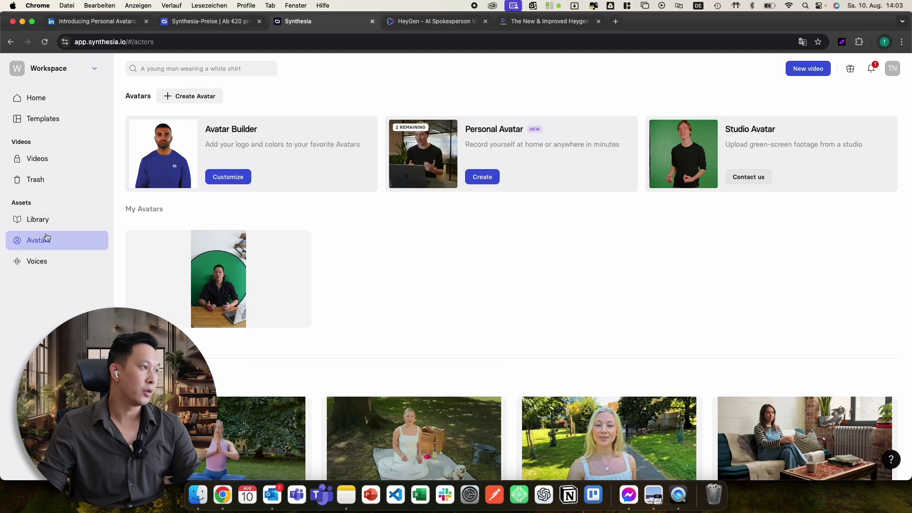
# Start creating a new avatar and choose Personal Avatar
pyautogui.click(183, 100)
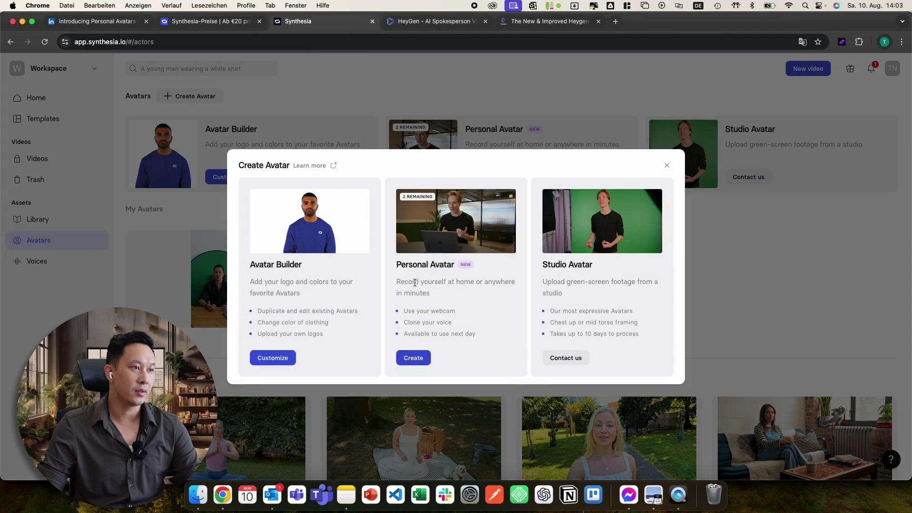
pyautogui.moveTo(396, 265); pyautogui.dragTo(442, 265)
pyautogui.click(426, 335)
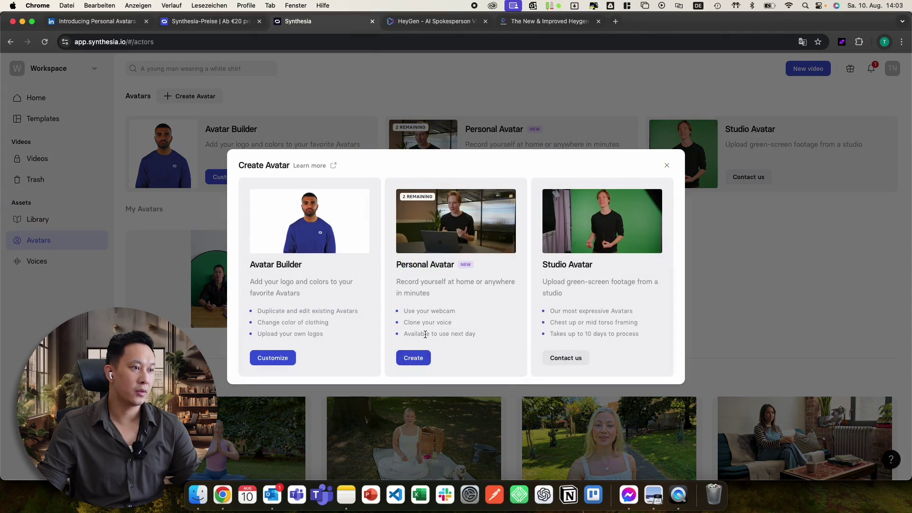
pyautogui.click(413, 357)
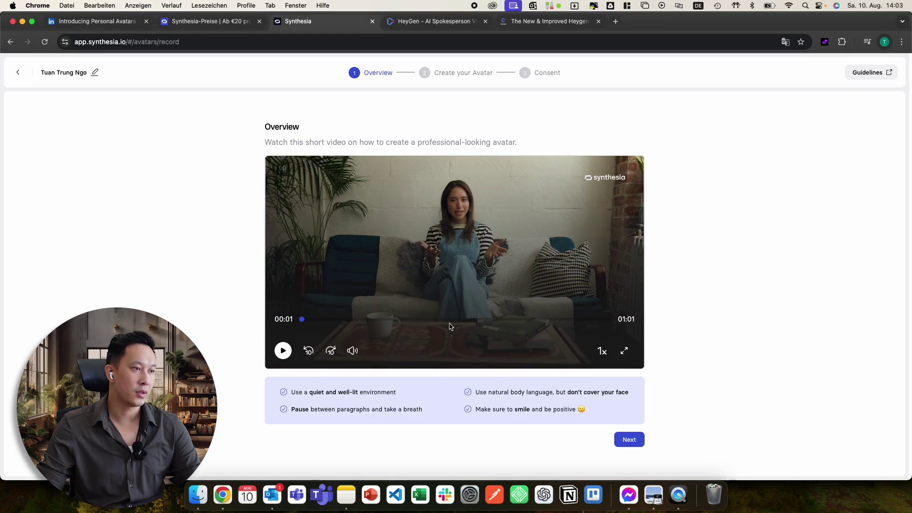
# Review the Overview recording tips and continue to Create your Avatar
pyautogui.moveTo(292, 391); pyautogui.dragTo(580, 410)
pyautogui.click(596, 409)
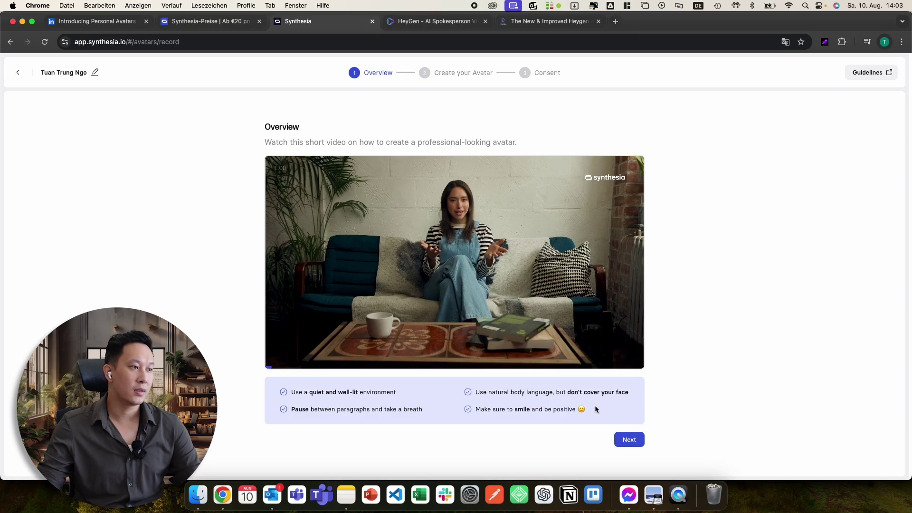
pyautogui.moveTo(325, 409); pyautogui.dragTo(350, 410)
pyautogui.click(370, 410)
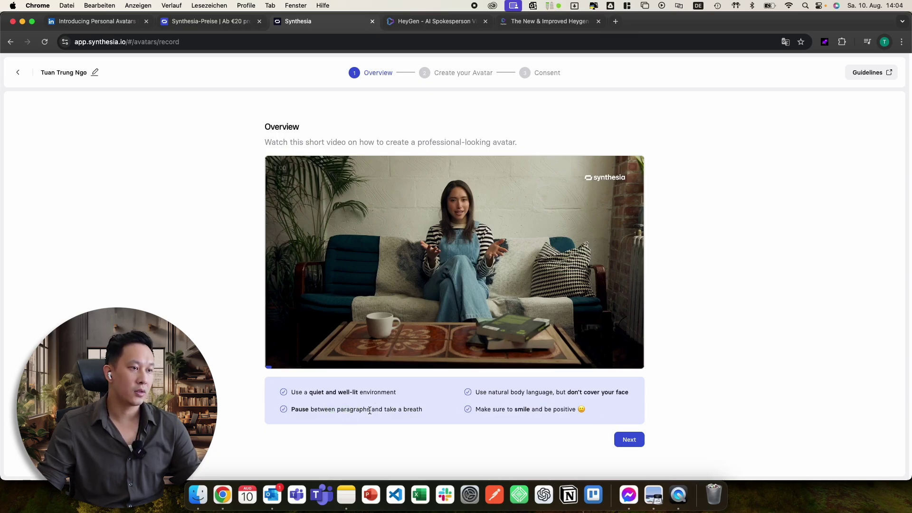
pyautogui.moveTo(507, 392); pyautogui.dragTo(529, 393)
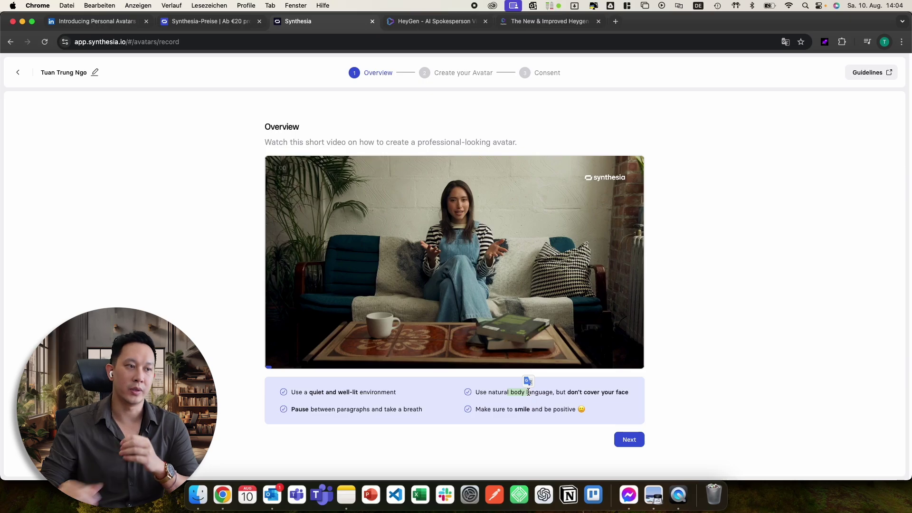
pyautogui.click(623, 437)
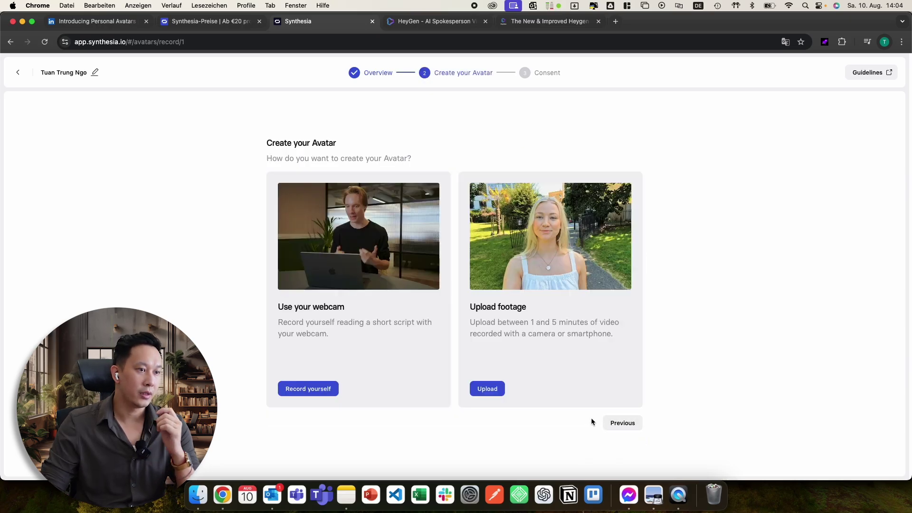
# Choose to upload footage and review the 1–5 minute footage requirements
pyautogui.click(489, 389)
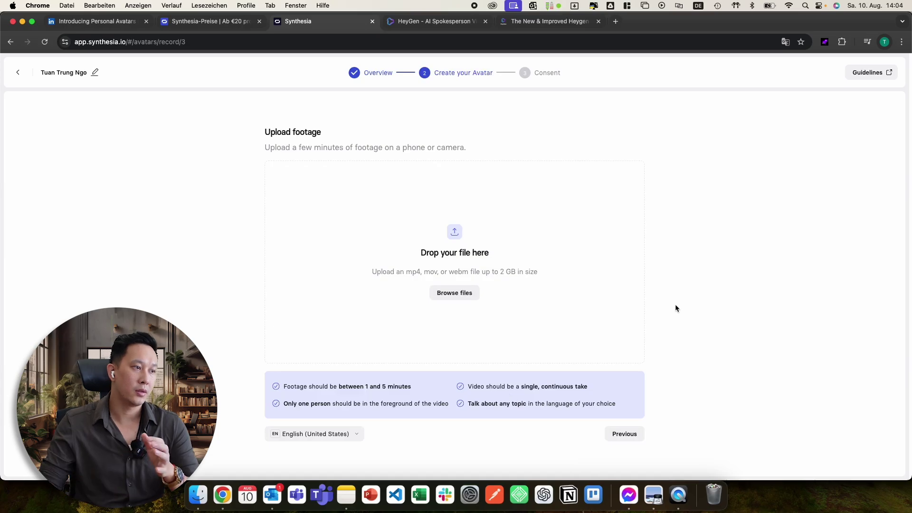
pyautogui.moveTo(339, 386); pyautogui.dragTo(382, 387)
pyautogui.click(397, 384)
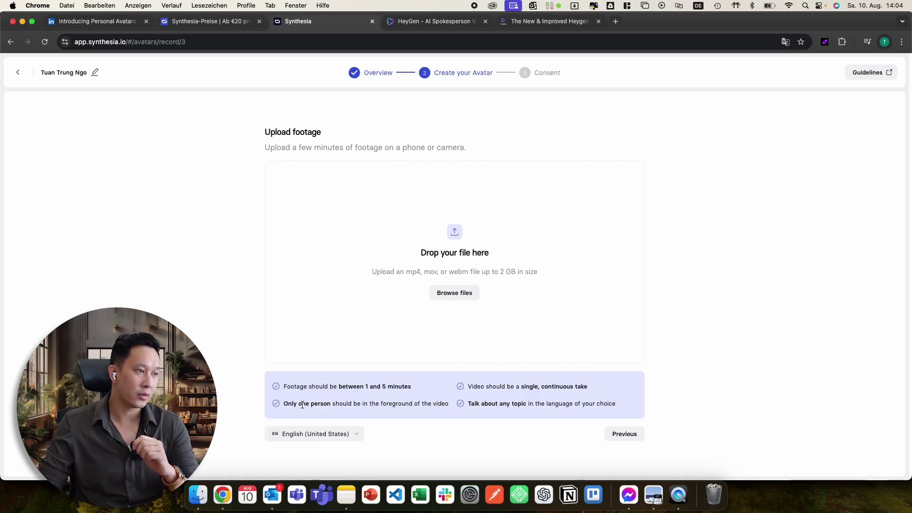
pyautogui.moveTo(475, 404); pyautogui.dragTo(528, 401)
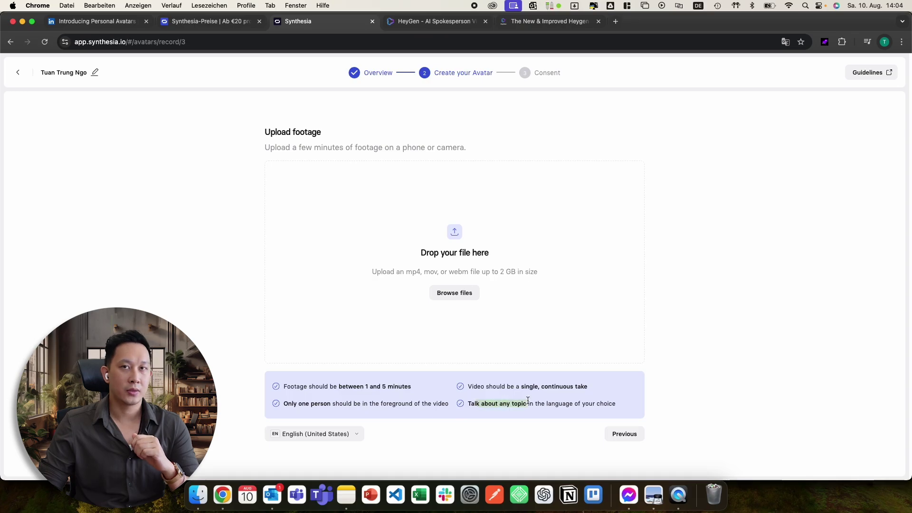
pyautogui.click(564, 403)
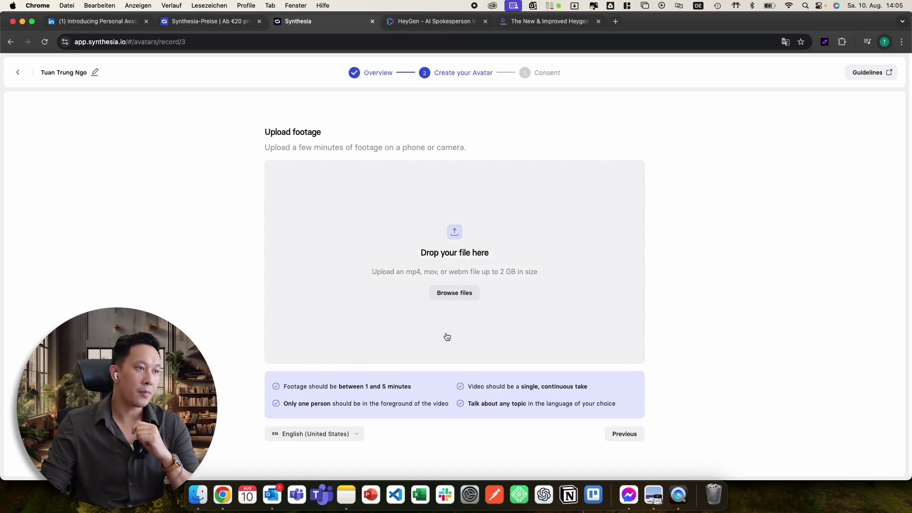
# Check the footage language list, then pick the footage video file to upload
pyautogui.click(356, 430)
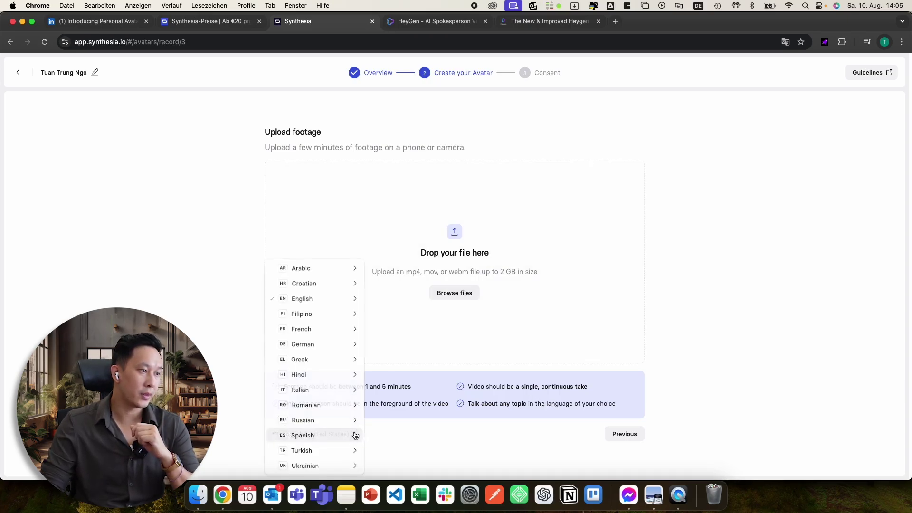
pyautogui.click(412, 374)
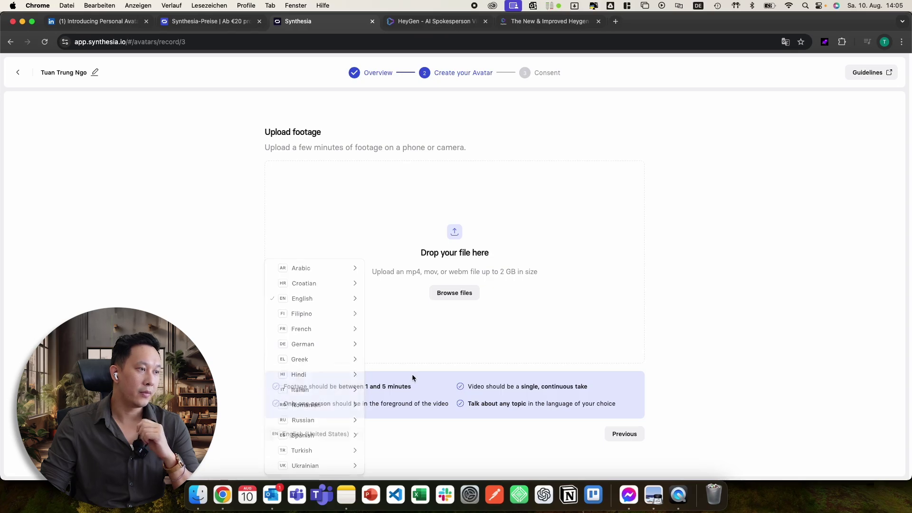
pyautogui.click(352, 434)
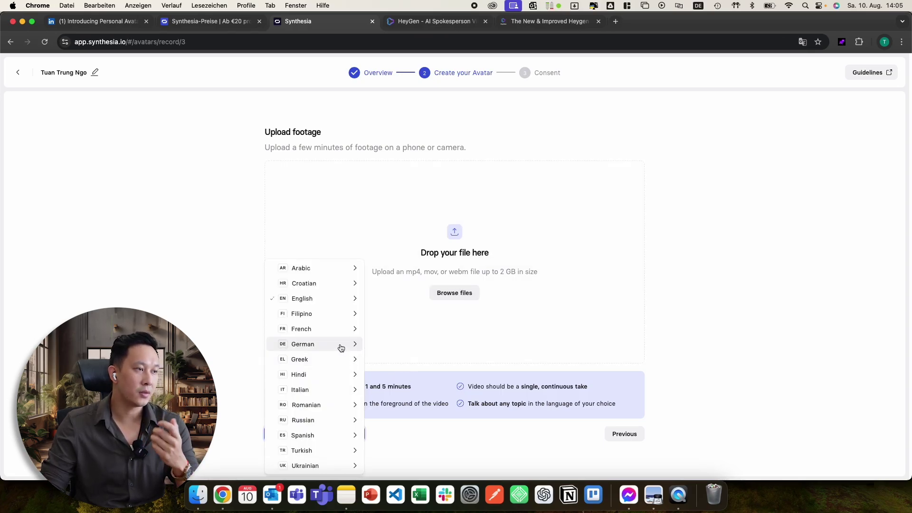
pyautogui.click(441, 369)
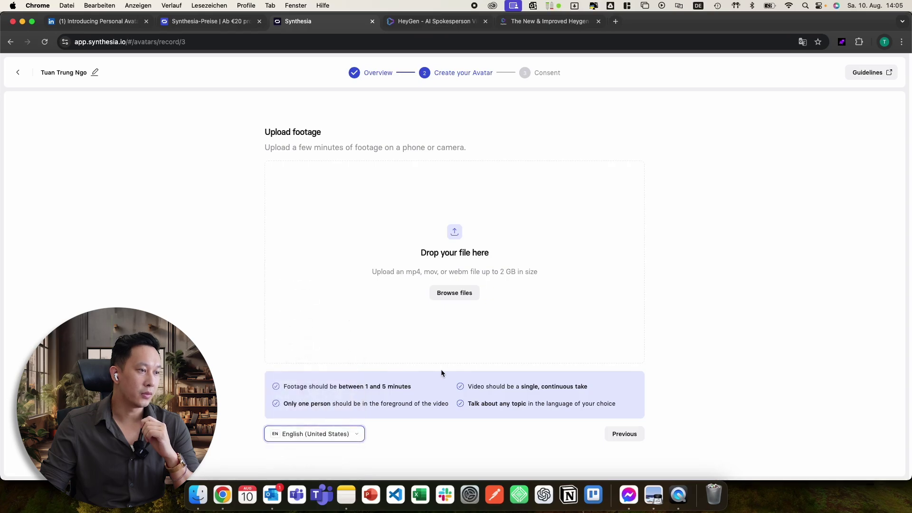
pyautogui.click(442, 302)
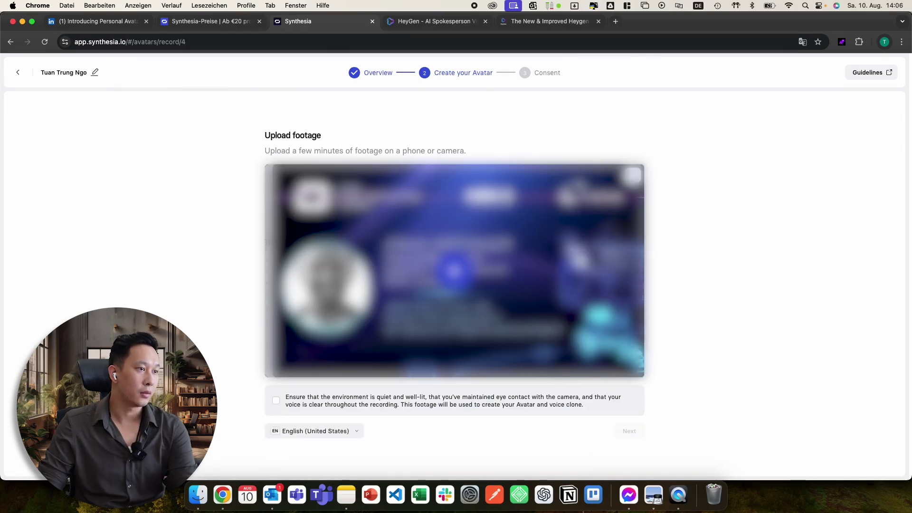
# Tick the footage-quality confirmation checkbox and continue to the Consent step
pyautogui.click(286, 400)
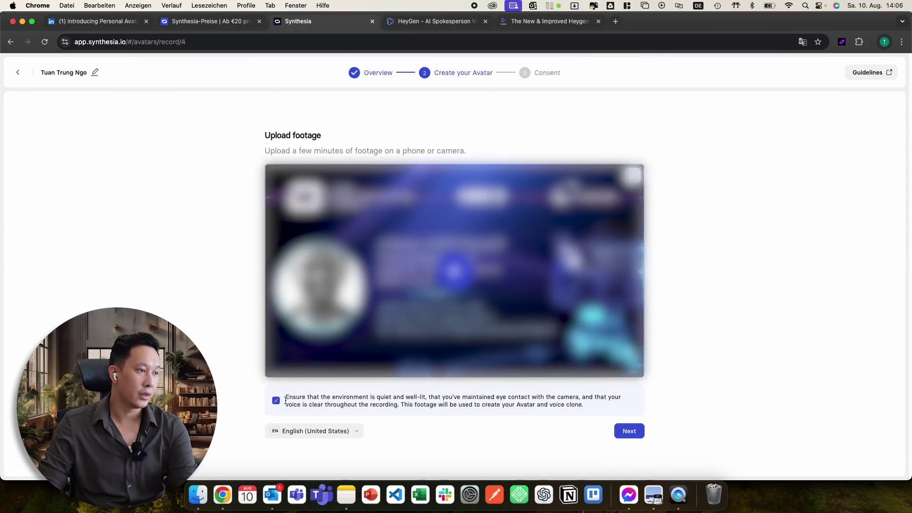
pyautogui.click(625, 430)
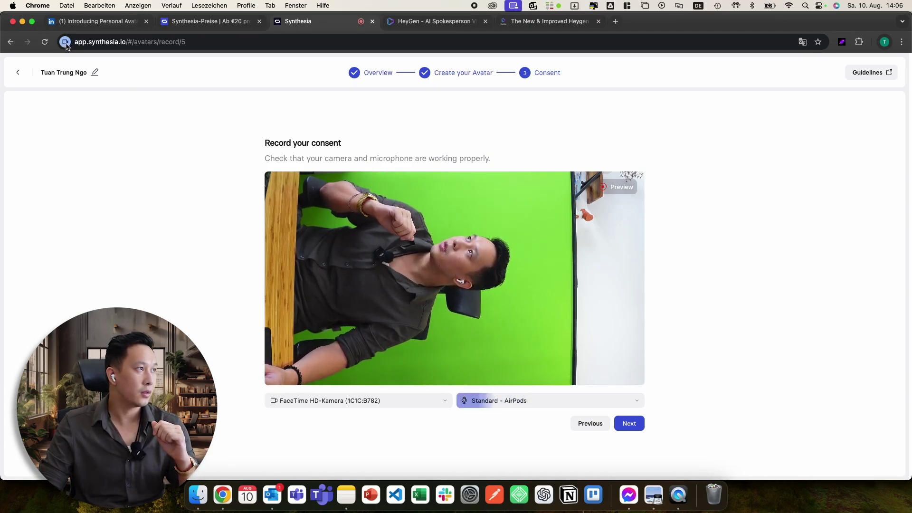
# Turn off the site's Mikrofon and Kamera permissions and reload the page
pyautogui.click(66, 42)
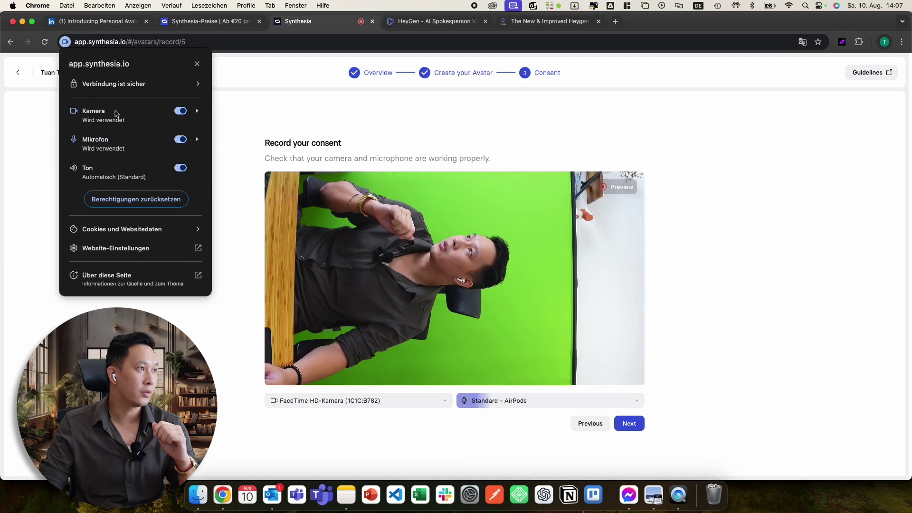
pyautogui.click(180, 141)
pyautogui.click(181, 111)
pyautogui.click(305, 65)
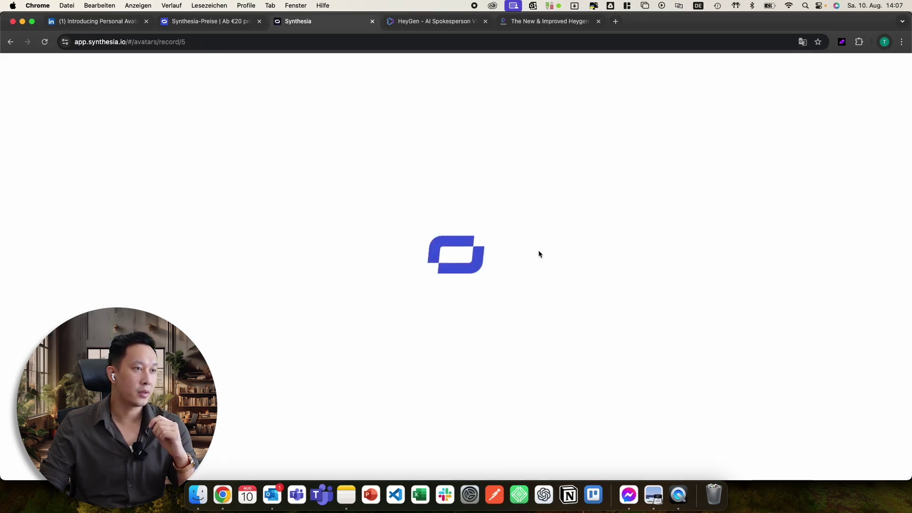
pyautogui.moveTo(365, 289); pyautogui.dragTo(538, 301)
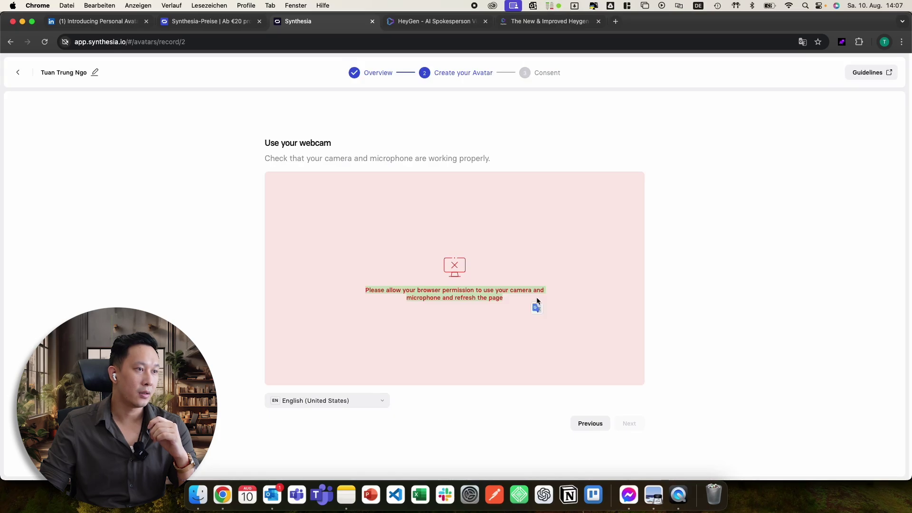
pyautogui.click(518, 301)
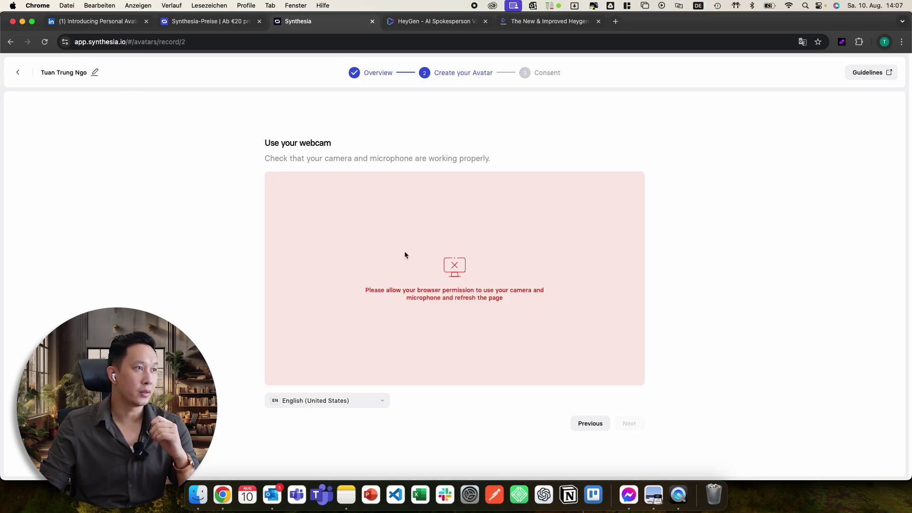
# Close the permission panel and reload back to the Avatars page
pyautogui.click(66, 42)
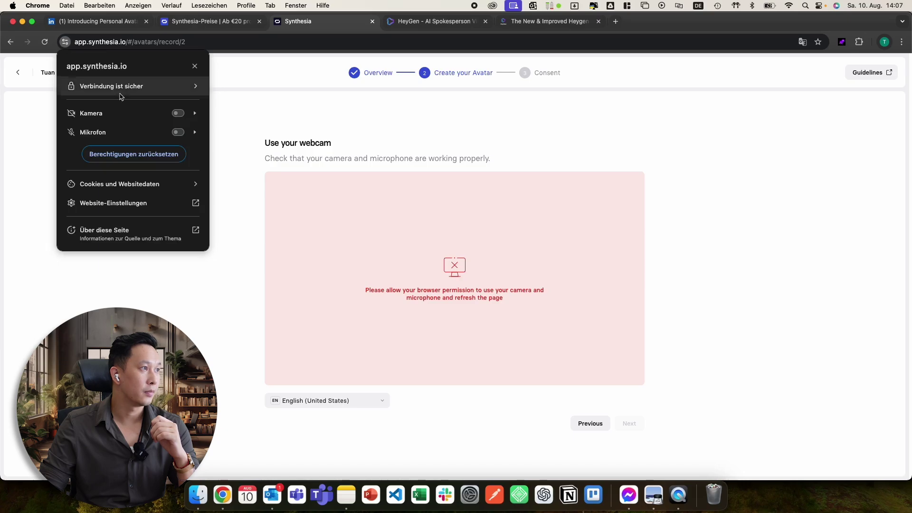
pyautogui.click(220, 108)
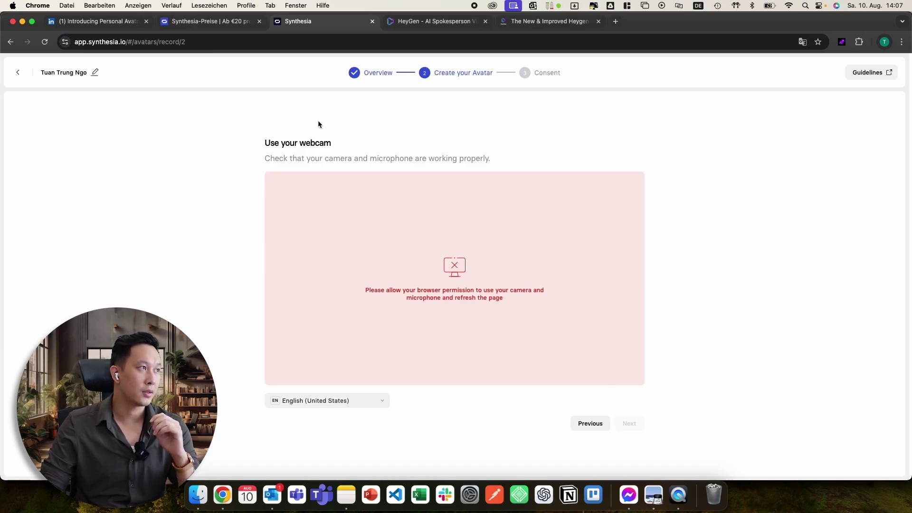
pyautogui.press('super+r')
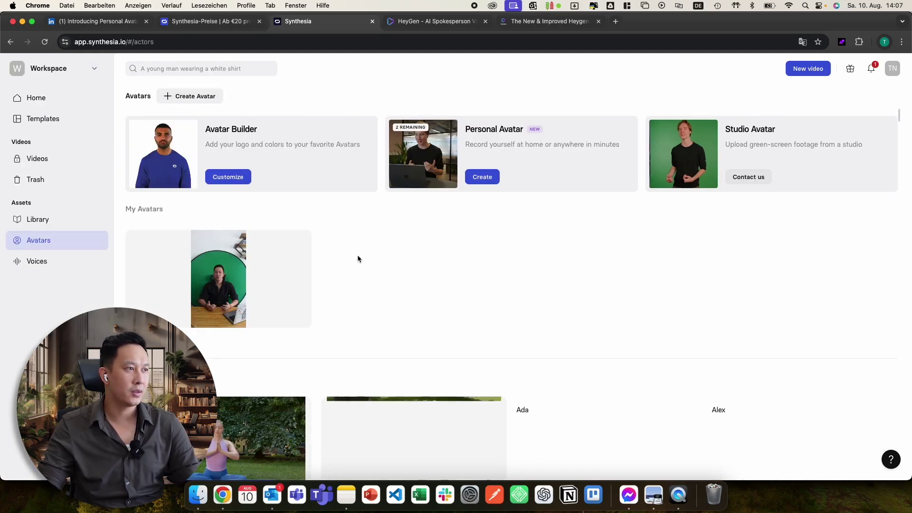
pyautogui.moveTo(215, 279)
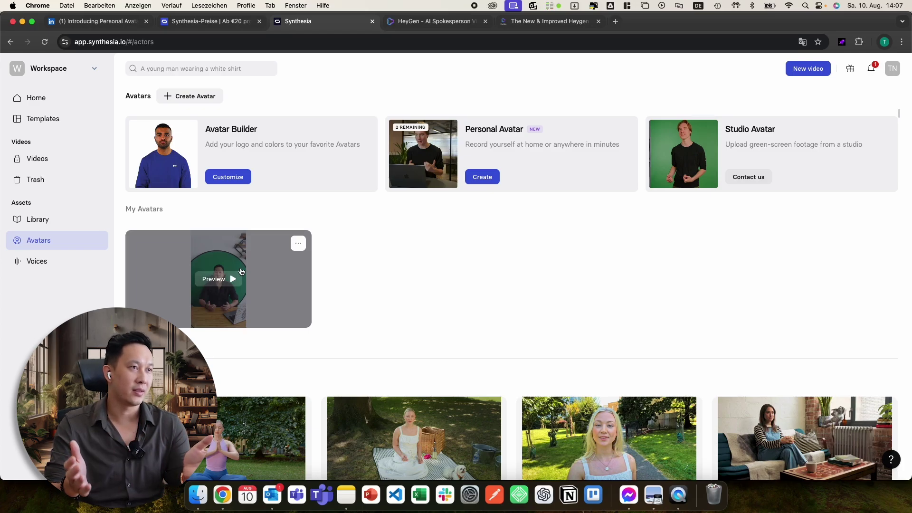
# Switch to HeyGen and close its pricing overview
pyautogui.click(414, 23)
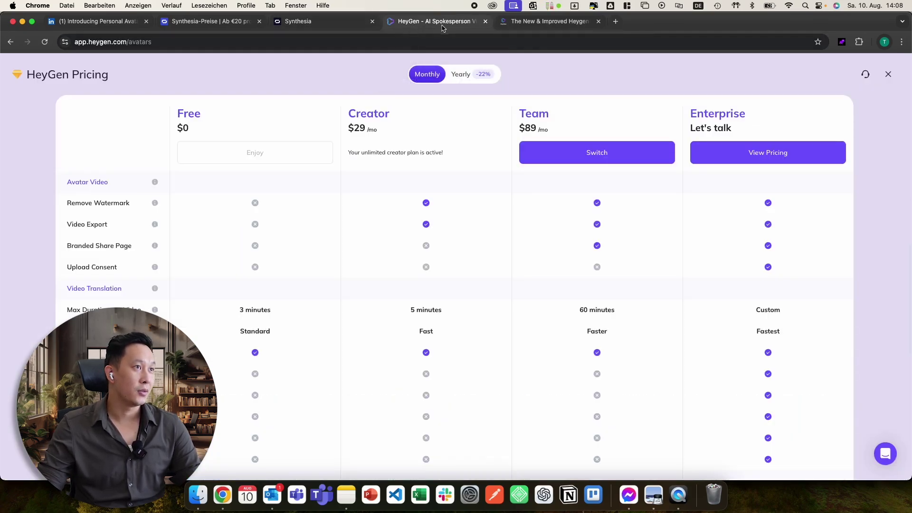
pyautogui.hotkey('ctrl', 'Tab')
pyautogui.hotkey('ctrl', 'shift', 'Tab')
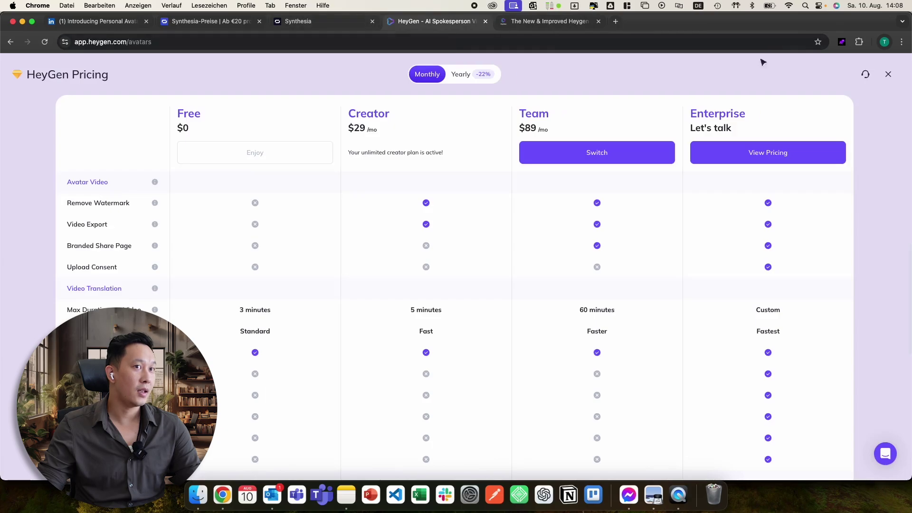
pyautogui.click(889, 74)
pyautogui.scroll(-3, 626, 216)
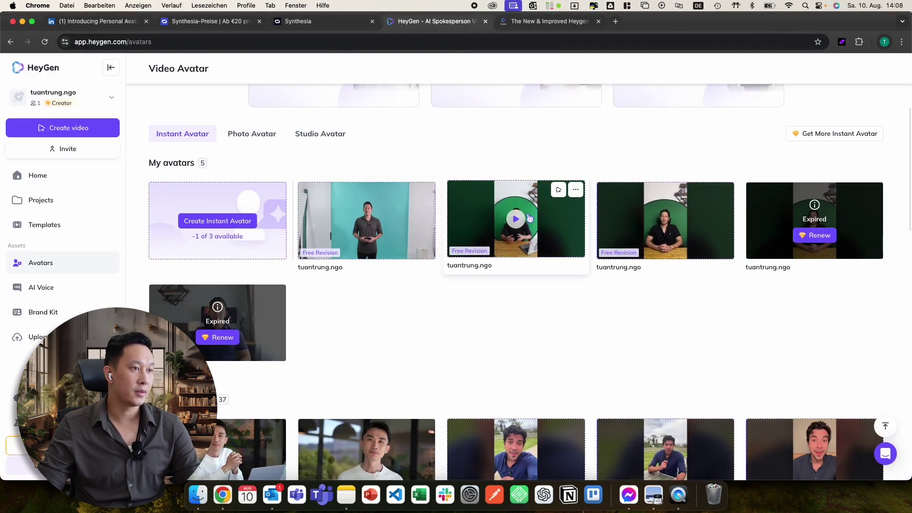
pyautogui.scroll(1, 530, 218)
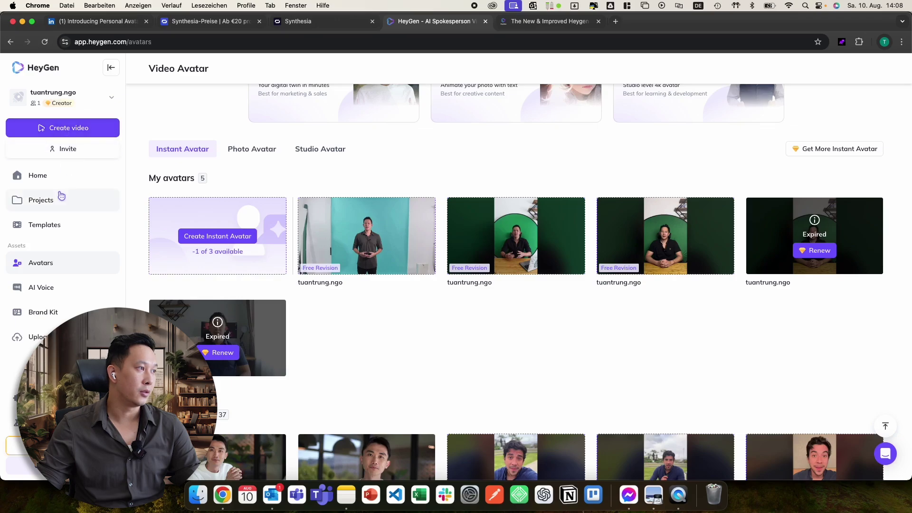
# Create a new portrait-layout video and add your own green-screen avatar
pyautogui.click(74, 131)
pyautogui.click(542, 390)
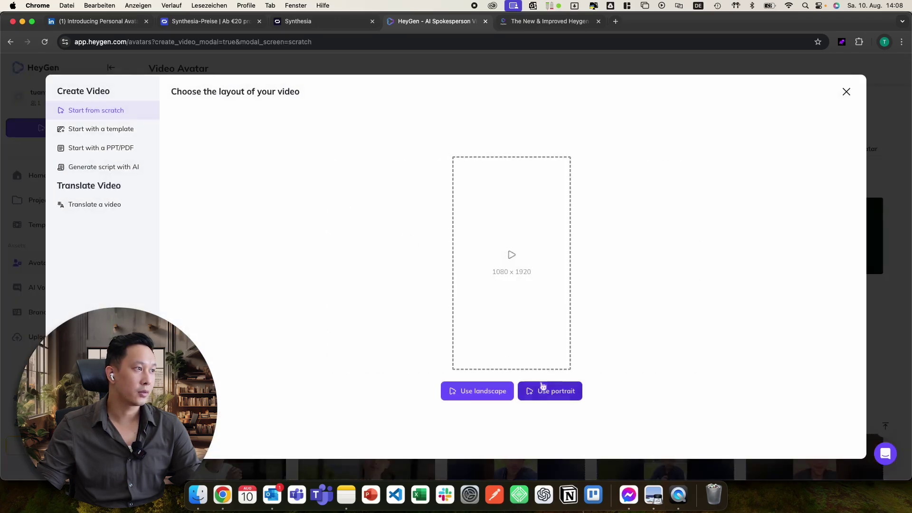
pyautogui.click(546, 392)
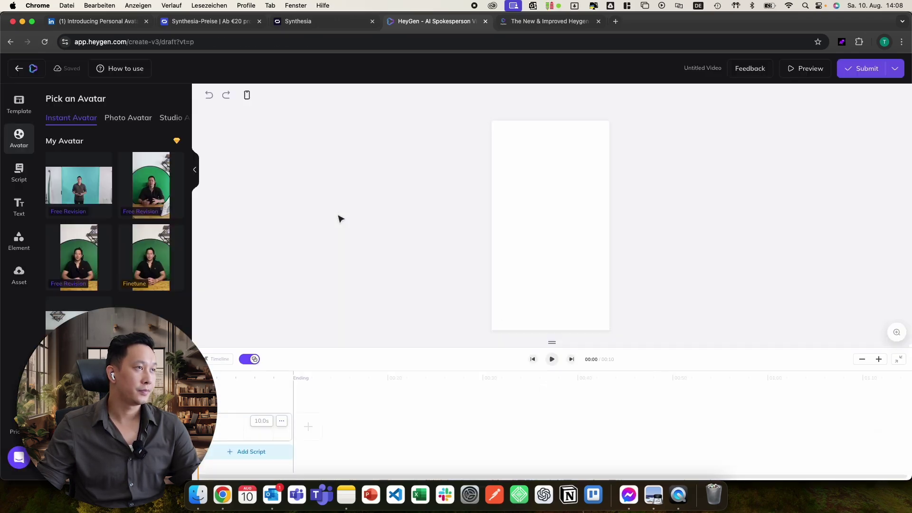
pyautogui.click(159, 190)
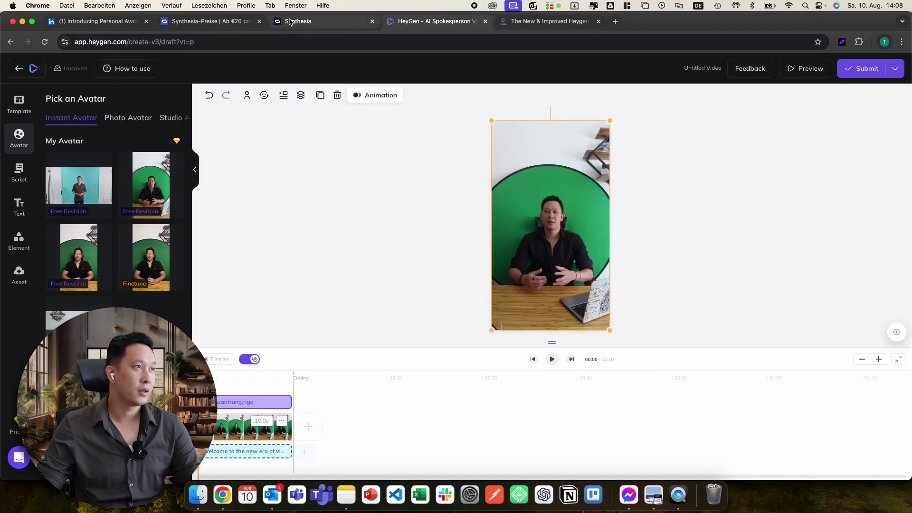
# Back in Synthesia, open the new-video template picker, then dismiss it with Escape
pyautogui.click(304, 21)
pyautogui.click(56, 121)
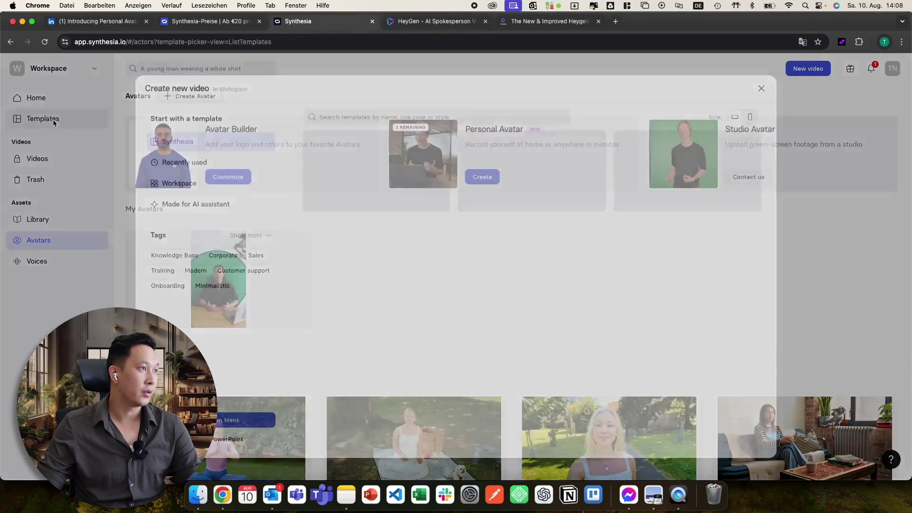
pyautogui.press('Escape')
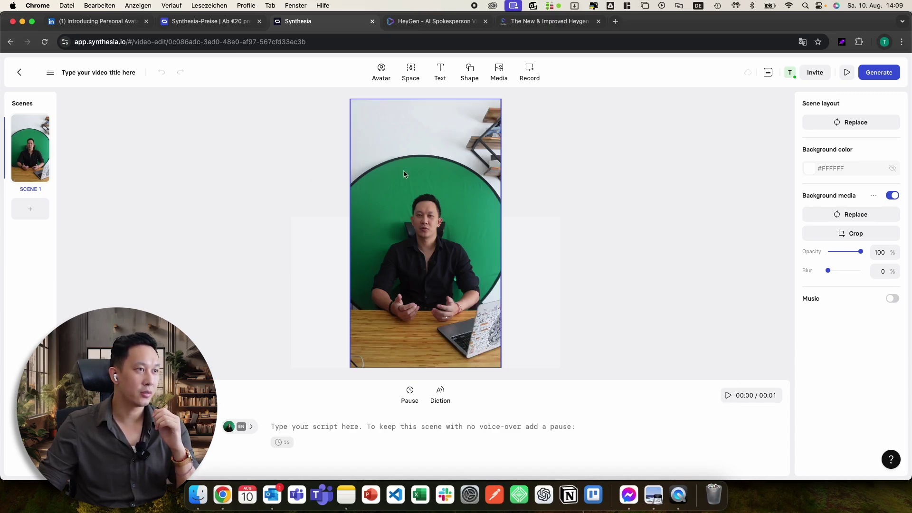
# Confirm the Video size stays Portrait, then tile HeyGen into a right-half window
pyautogui.click(50, 74)
pyautogui.moveTo(75, 96)
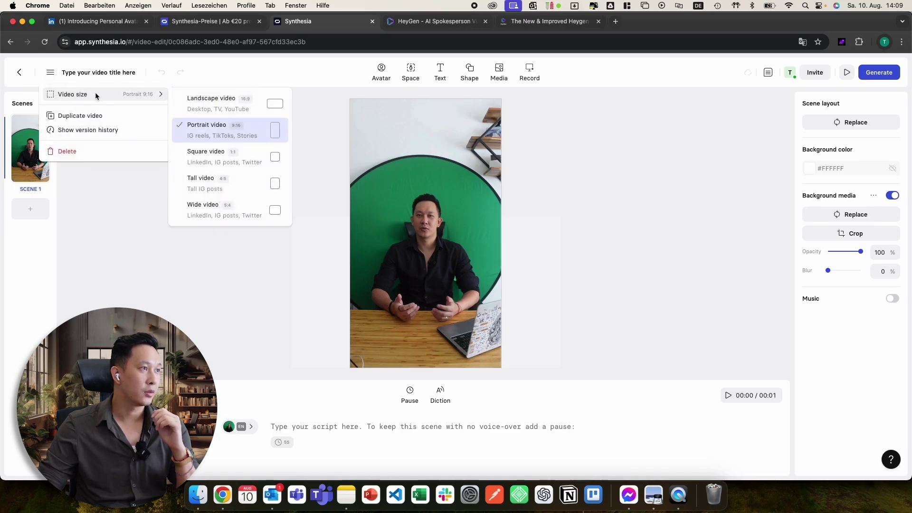
pyautogui.click(289, 137)
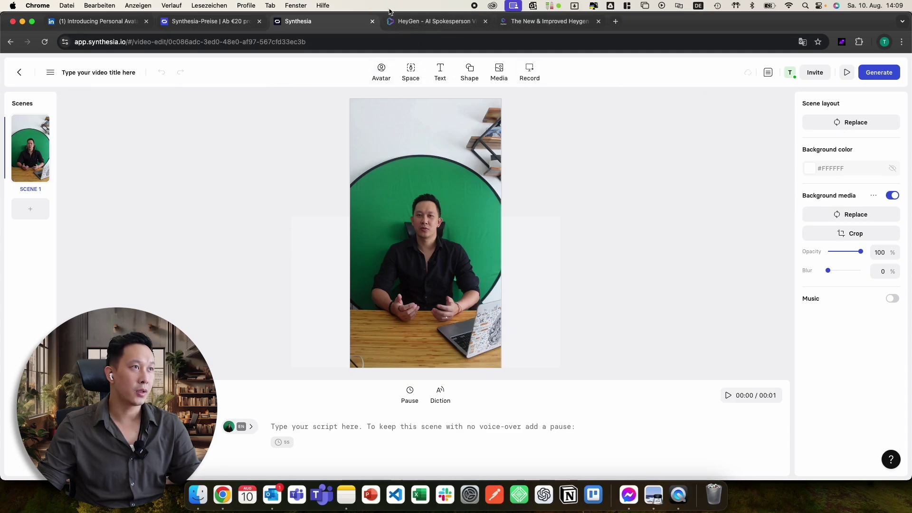
pyautogui.hotkey('ctrl', 'alt', 'Right')
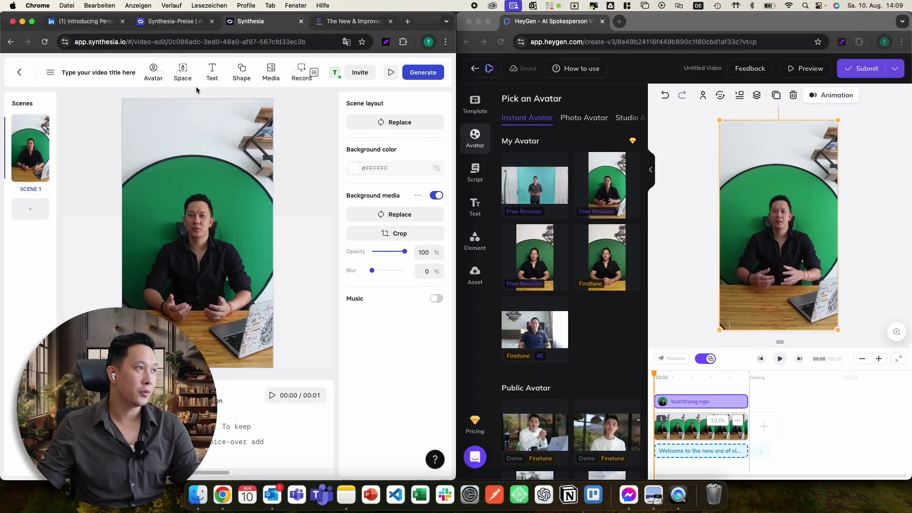
# Compare the avatar and text style options in the Synthesia and HeyGen editors
pyautogui.click(153, 72)
pyautogui.click(477, 135)
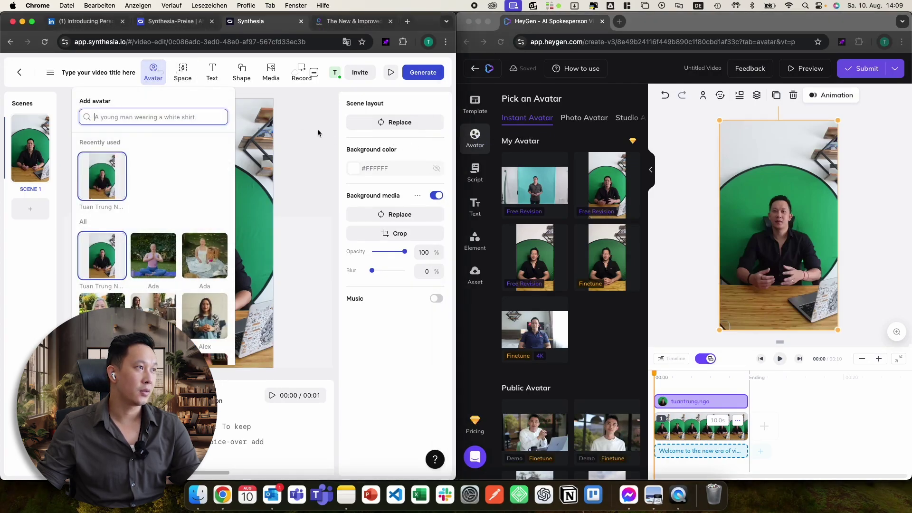
pyautogui.click(324, 137)
pyautogui.click(213, 71)
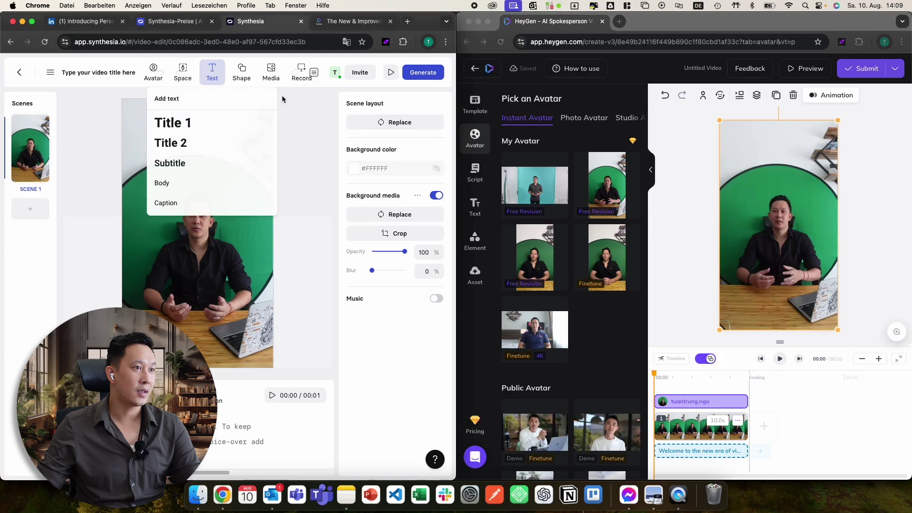
pyautogui.click(476, 205)
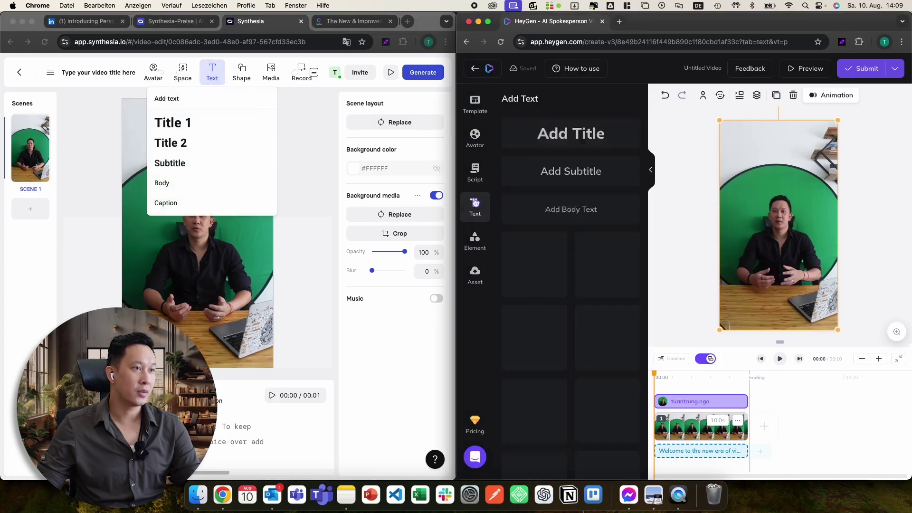
# Compare Synthesia's Shape options against HeyGen's full shape list
pyautogui.click(248, 72)
pyautogui.click(480, 242)
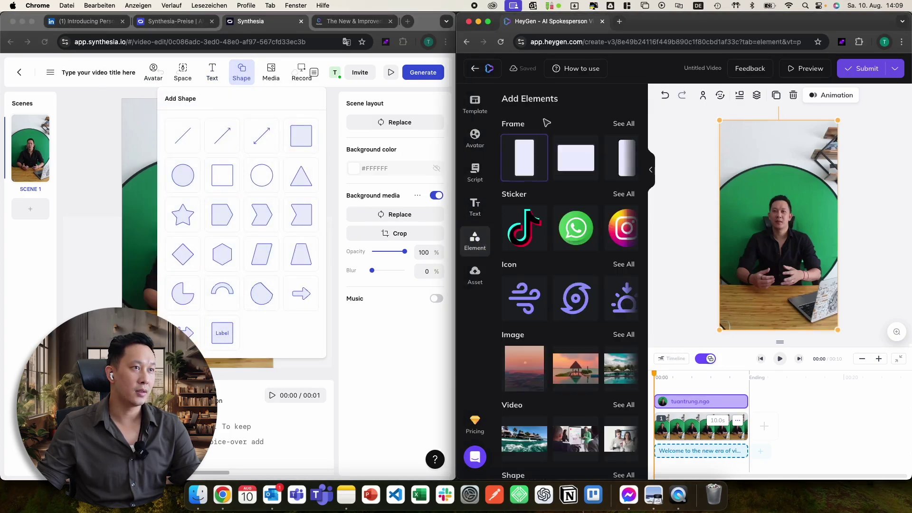
pyautogui.scroll(-5, 570, 261)
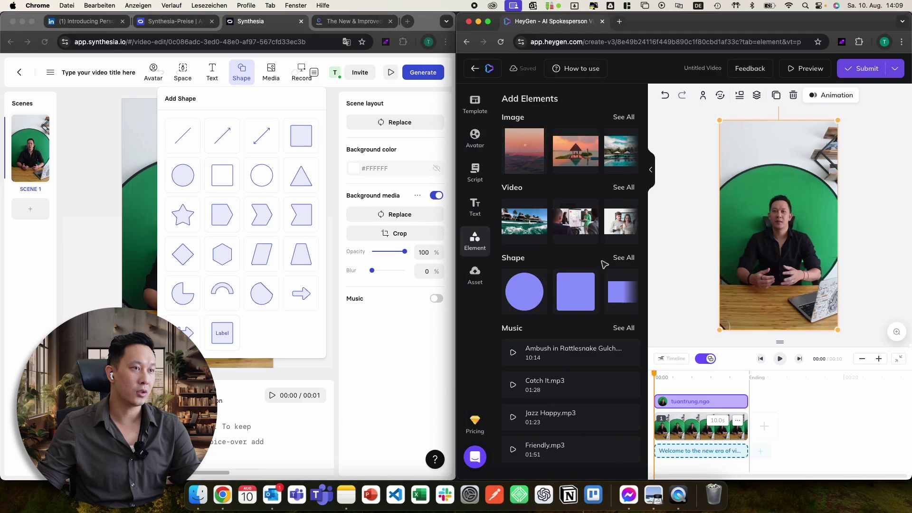
pyautogui.click(622, 258)
# Browse Synthesia's stock media library, return HeyGen to its elements overview, and start a Synthesia screen recording
pyautogui.click(271, 72)
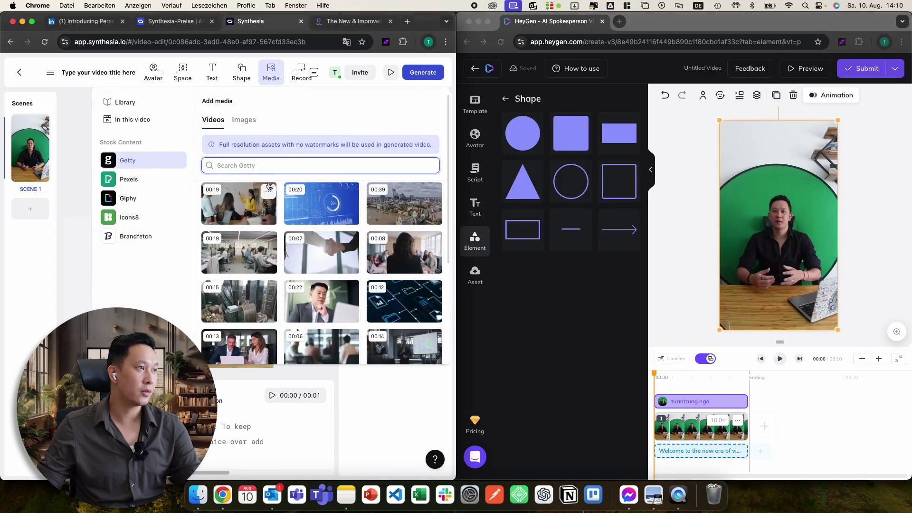
pyautogui.click(524, 276)
pyautogui.click(475, 240)
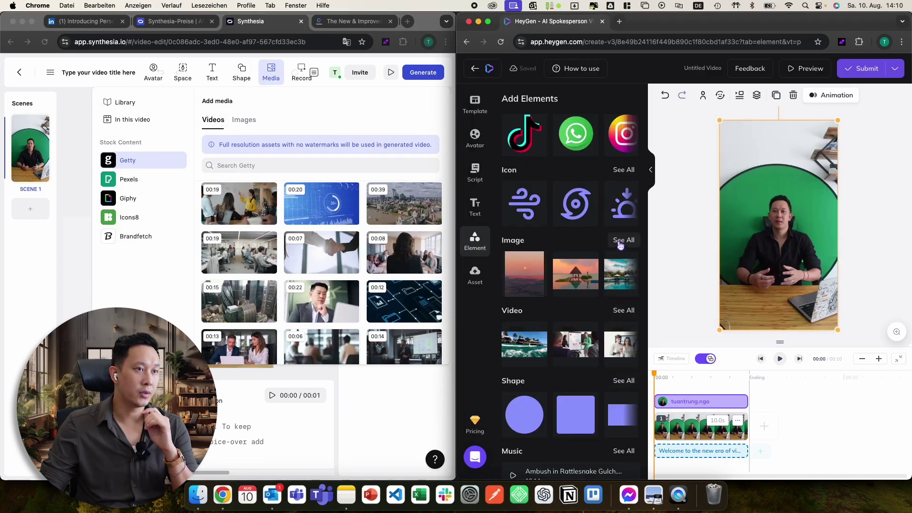
pyautogui.click(284, 110)
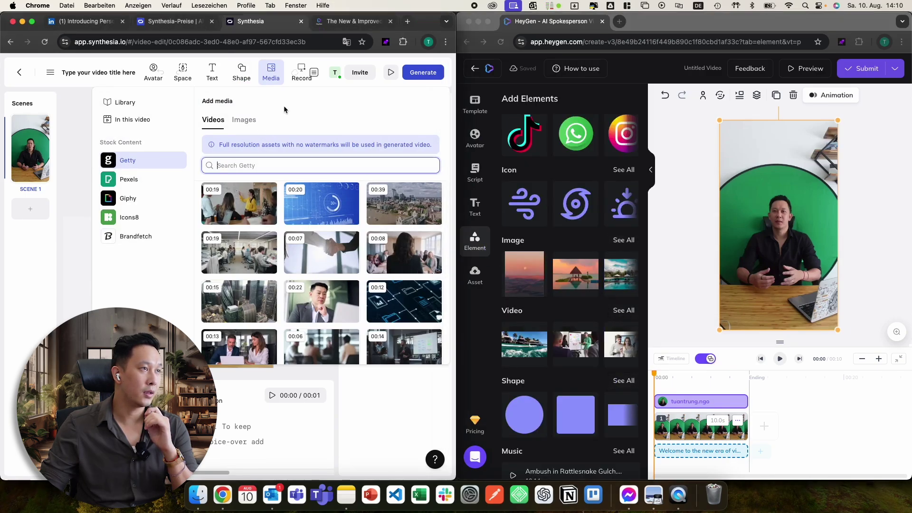
pyautogui.click(301, 76)
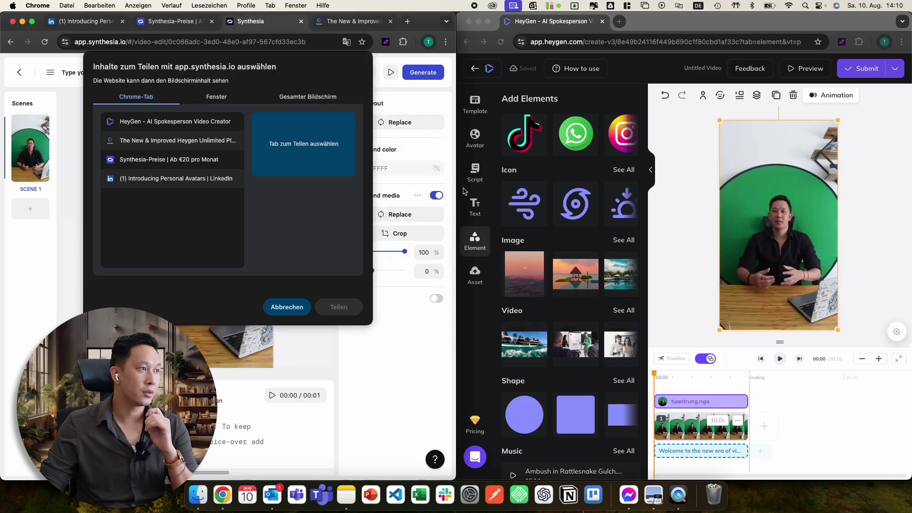
# Cancel the screen-share prompt, then browse Synthesia's alternative scene layouts and background Spaces
pyautogui.click(297, 307)
pyautogui.click(396, 122)
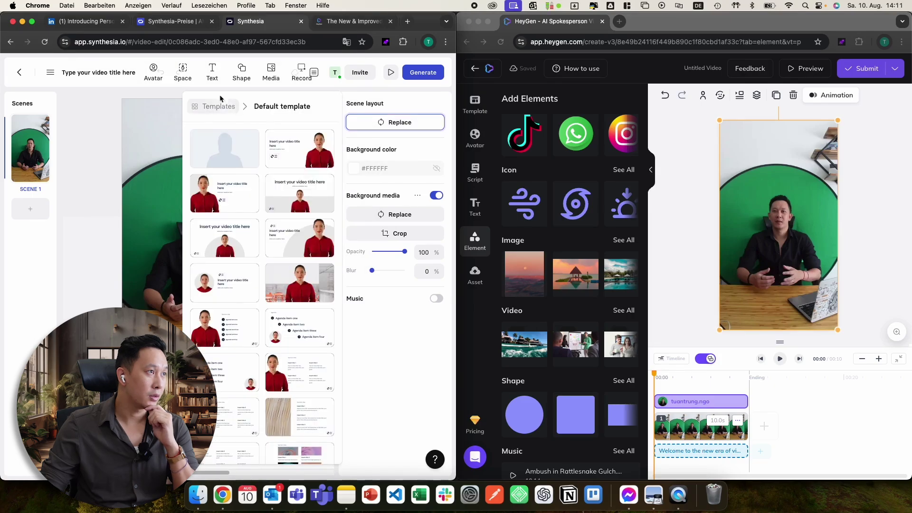
pyautogui.click(183, 75)
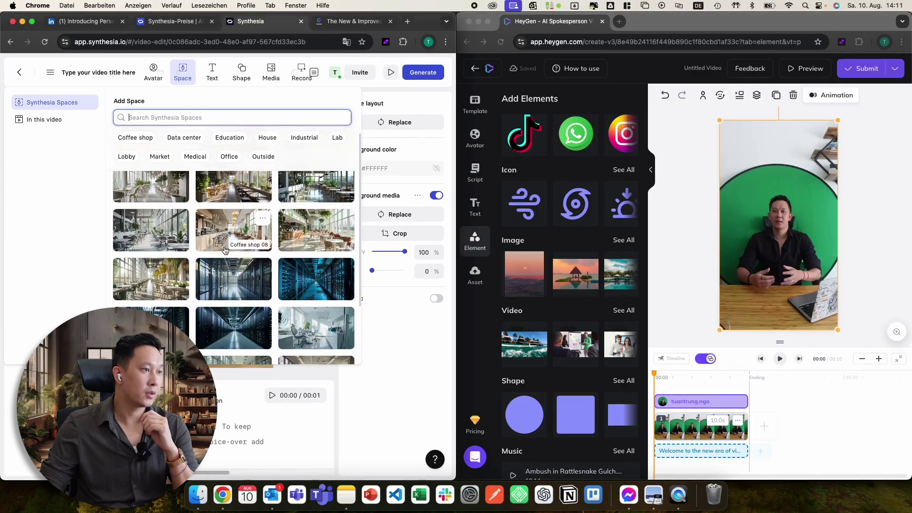
pyautogui.scroll(-1, 245, 414)
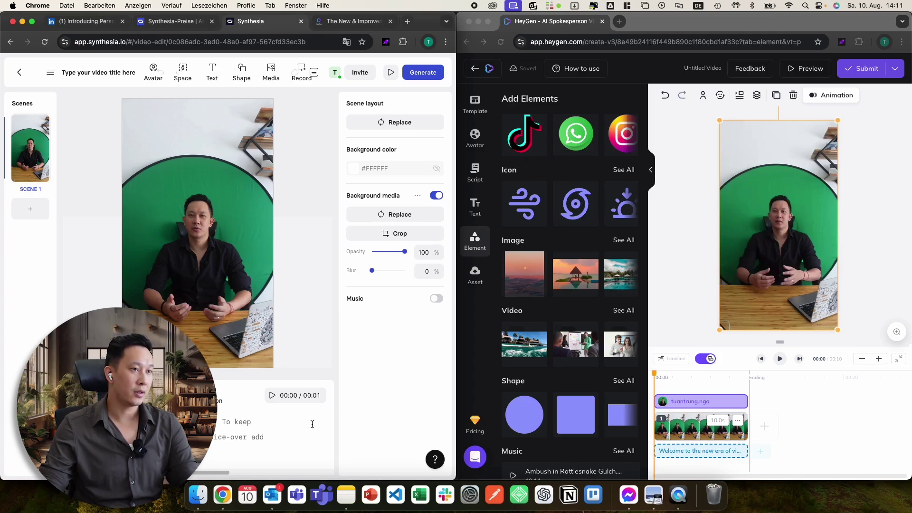
pyautogui.click(473, 336)
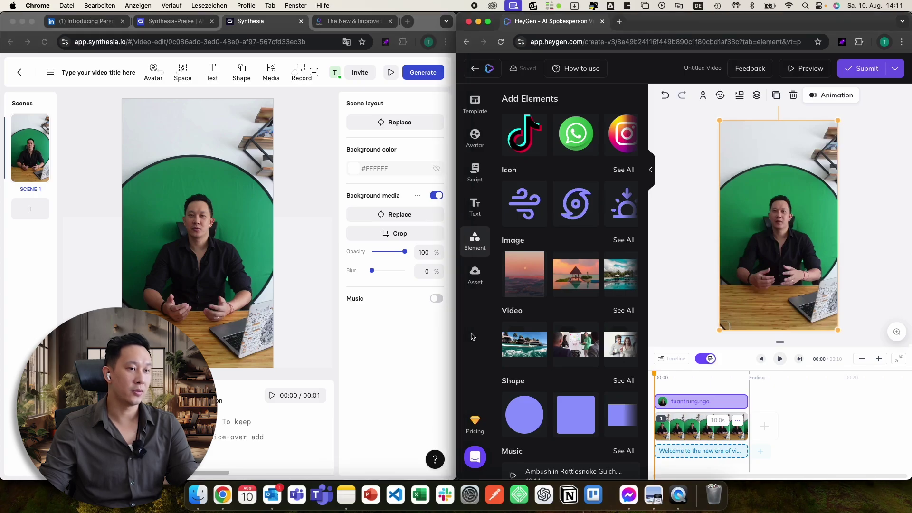
pyautogui.click(217, 422)
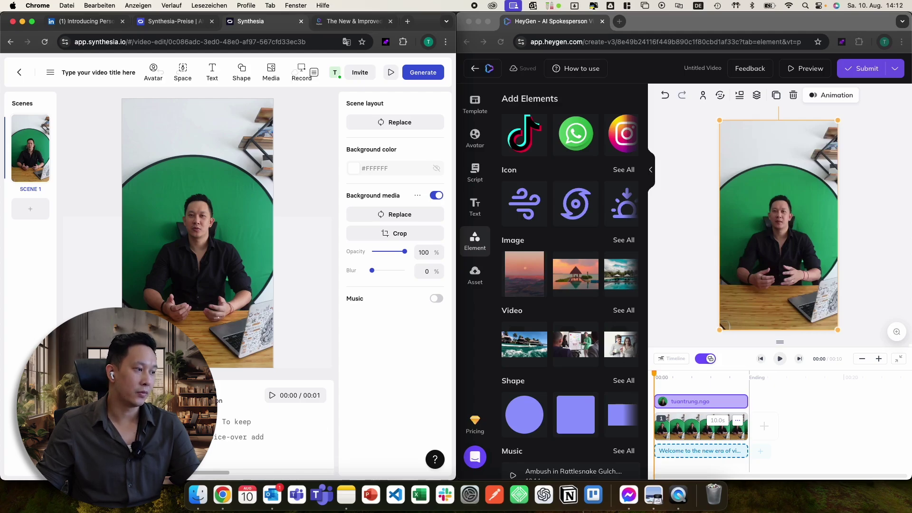
# Open HeyGen's Script panel with the 92/2000-character welcome script and check the uploaded audio files
pyautogui.click(474, 173)
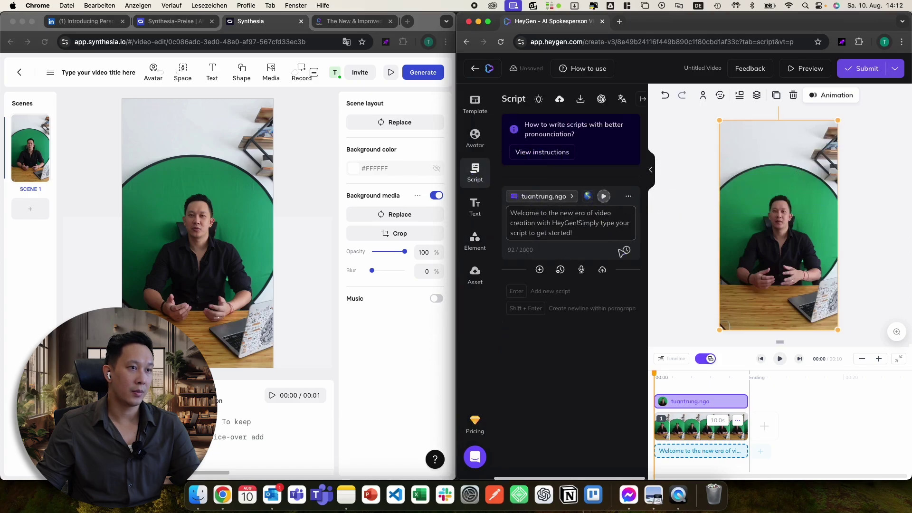
pyautogui.click(601, 271)
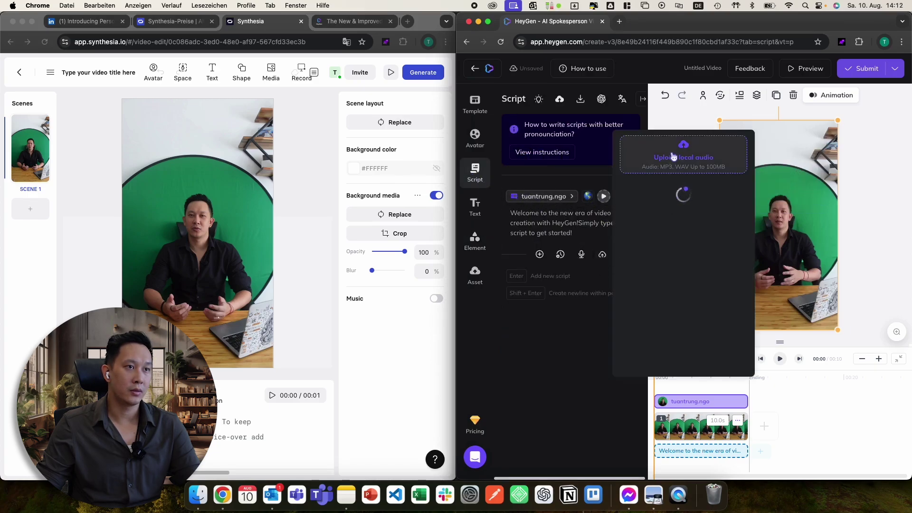
pyautogui.scroll(-2, 656, 232)
pyautogui.click(603, 254)
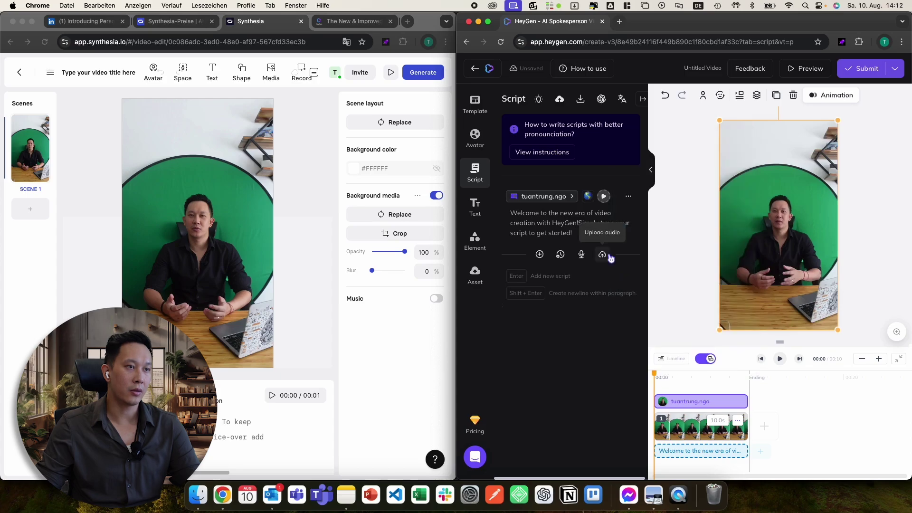
pyautogui.click(603, 254)
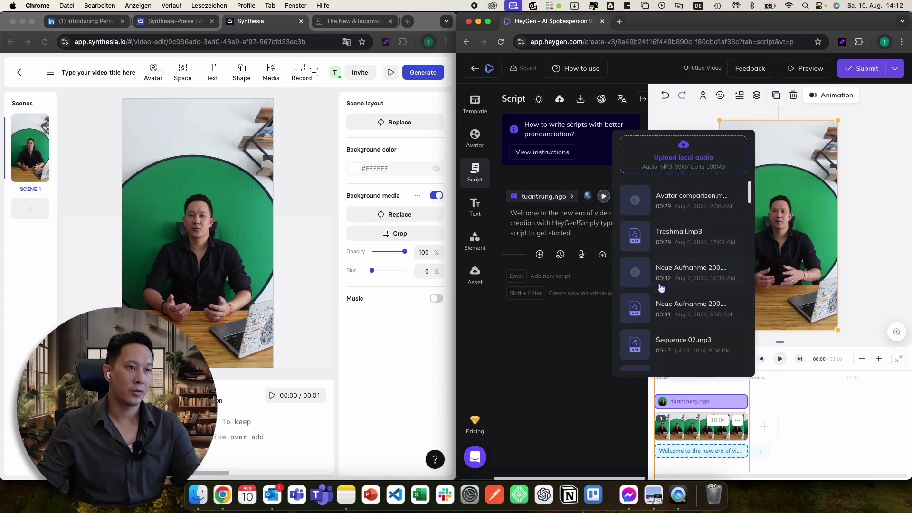
pyautogui.click(582, 334)
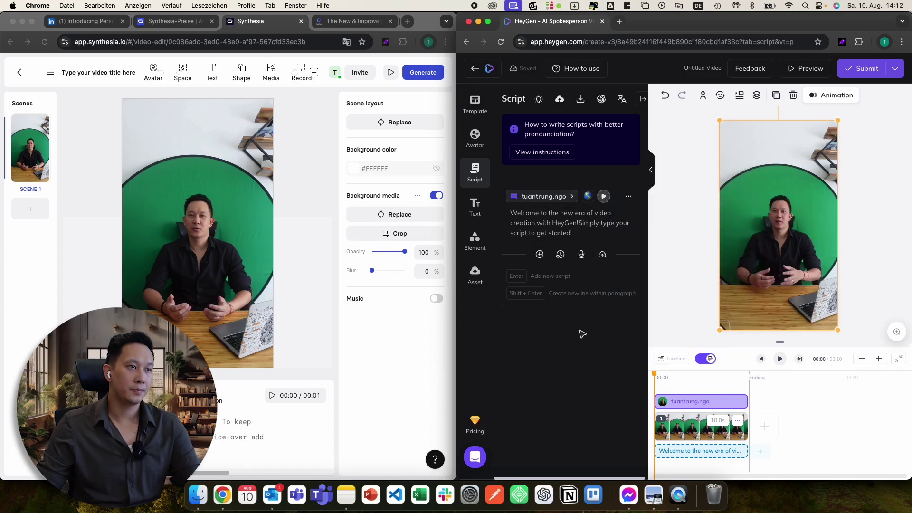
# Check third-party voice integrations, then pick the Vietnamese ElevenLabs voice from all own voices
pyautogui.click(574, 198)
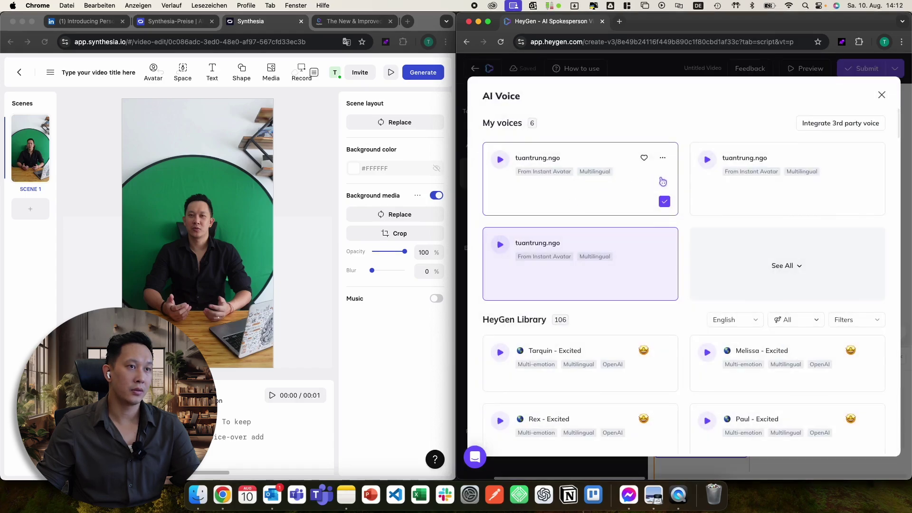
pyautogui.scroll(-1, 604, 309)
pyautogui.scroll(1, 633, 293)
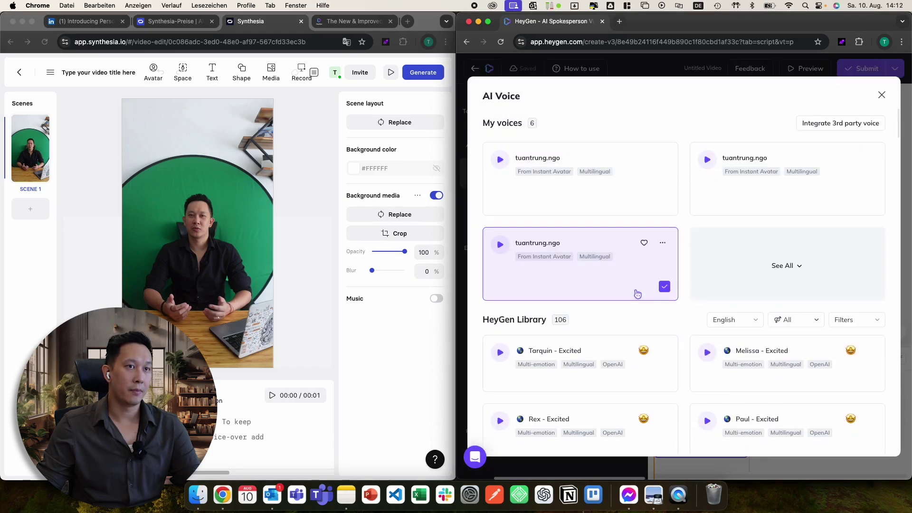
pyautogui.click(830, 126)
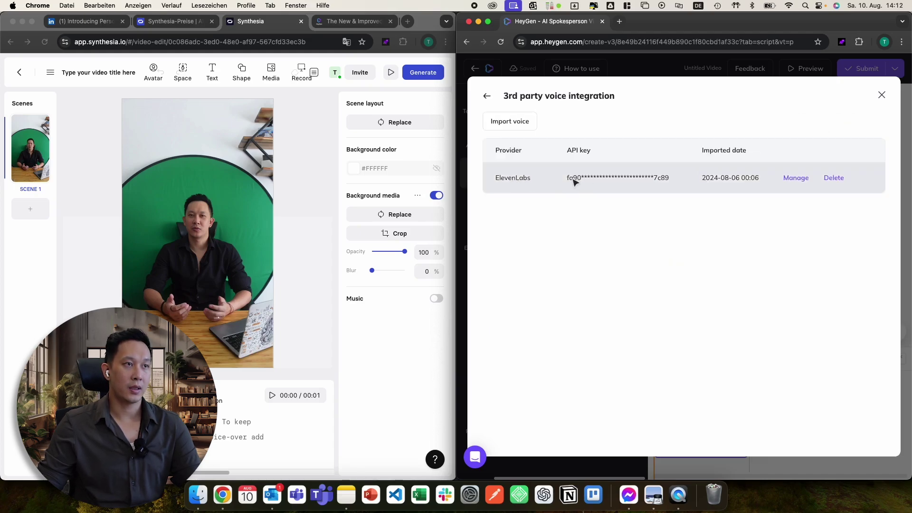
pyautogui.click(490, 97)
pyautogui.click(776, 265)
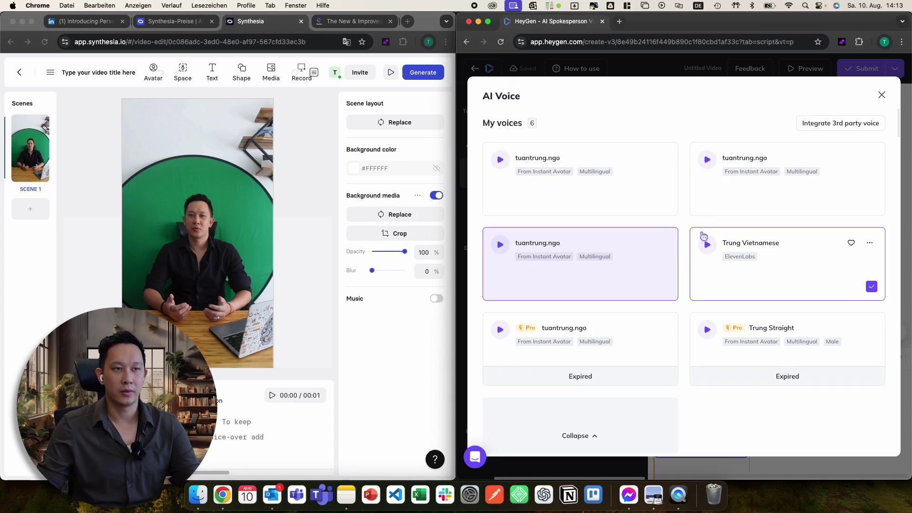
pyautogui.click(747, 263)
# Close the voice choices unchanged and bring Comparison 1080p.mp4 forward in QuickTime Player
pyautogui.click(565, 200)
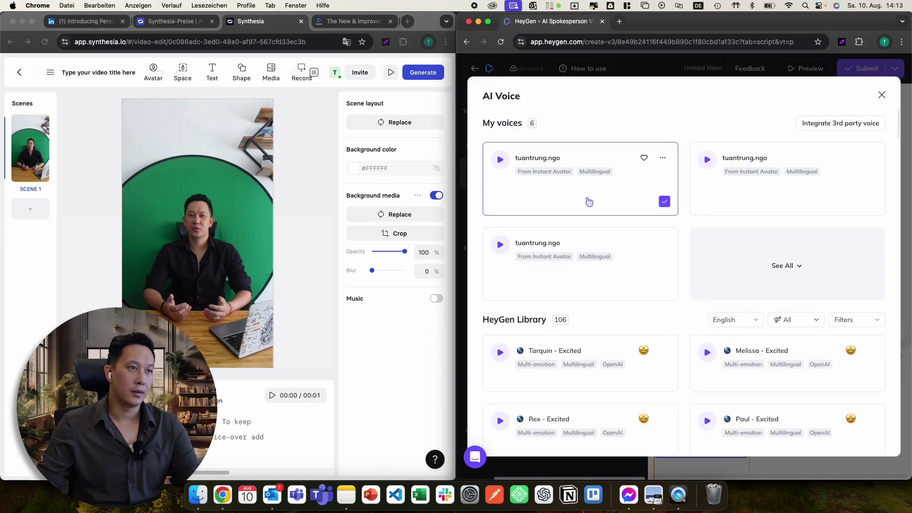
pyautogui.click(883, 94)
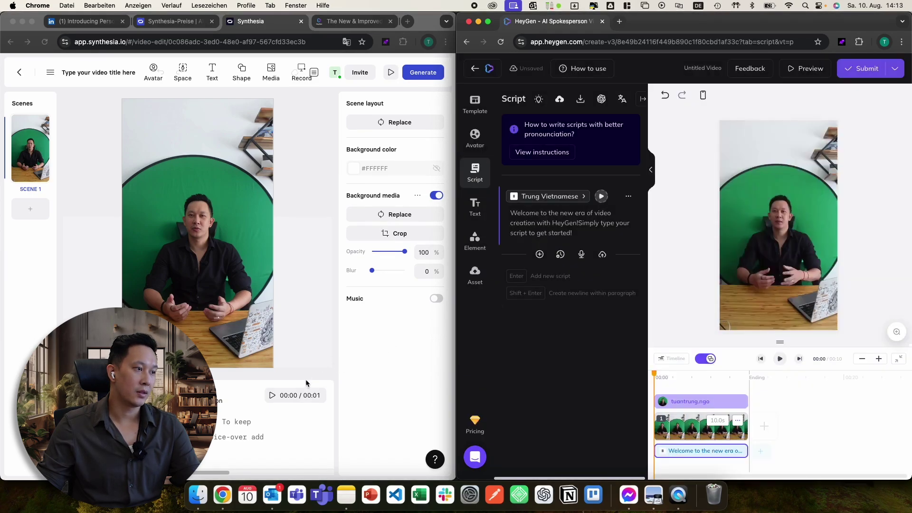
pyautogui.click(254, 421)
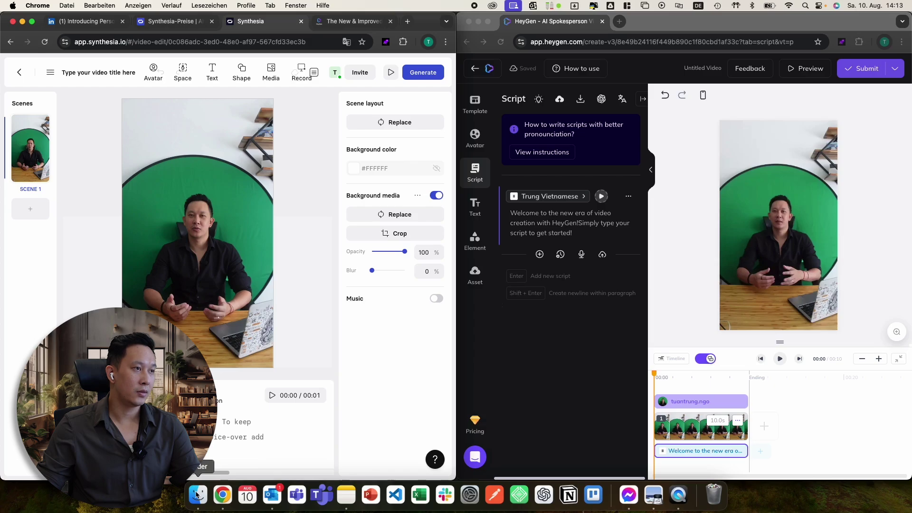
pyautogui.press('super+Tab')
pyautogui.press('super+Tab')
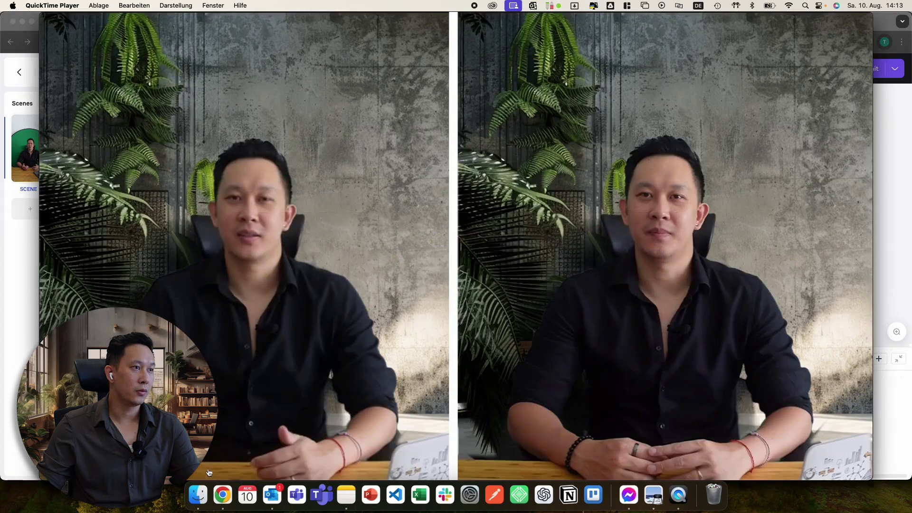
# Play Comparison 1080p.mp4 full screen from the start, pause it, and drag the playhead back
pyautogui.doubleClick(343, 324)
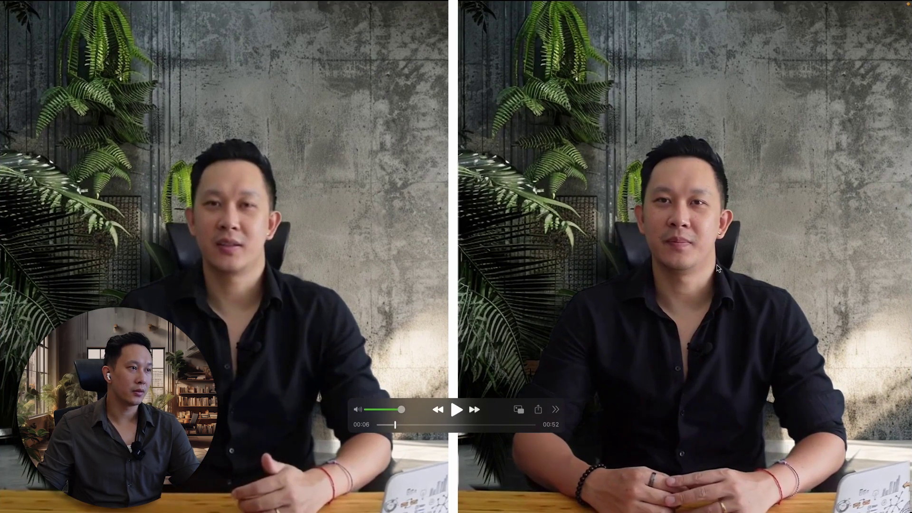
pyautogui.moveTo(395, 424); pyautogui.dragTo(374, 426)
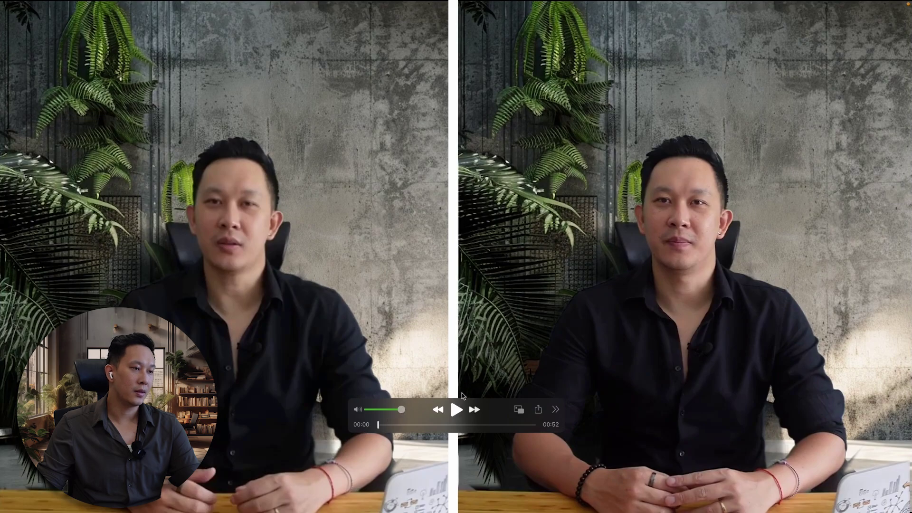
pyautogui.press('space')
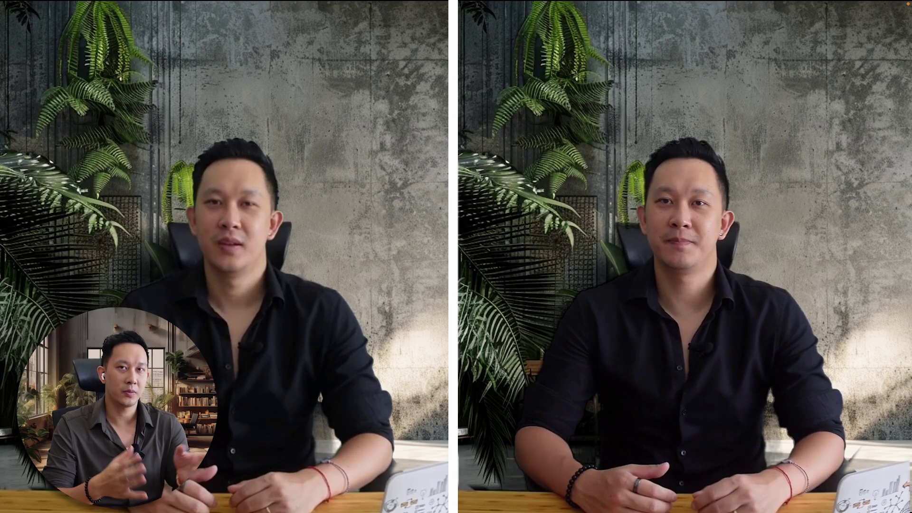
pyautogui.press('space')
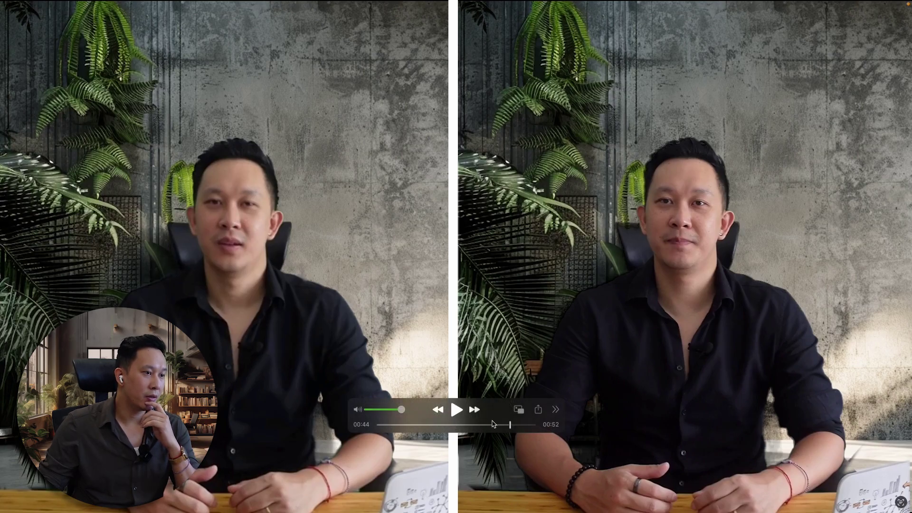
pyautogui.moveTo(493, 424); pyautogui.dragTo(378, 423)
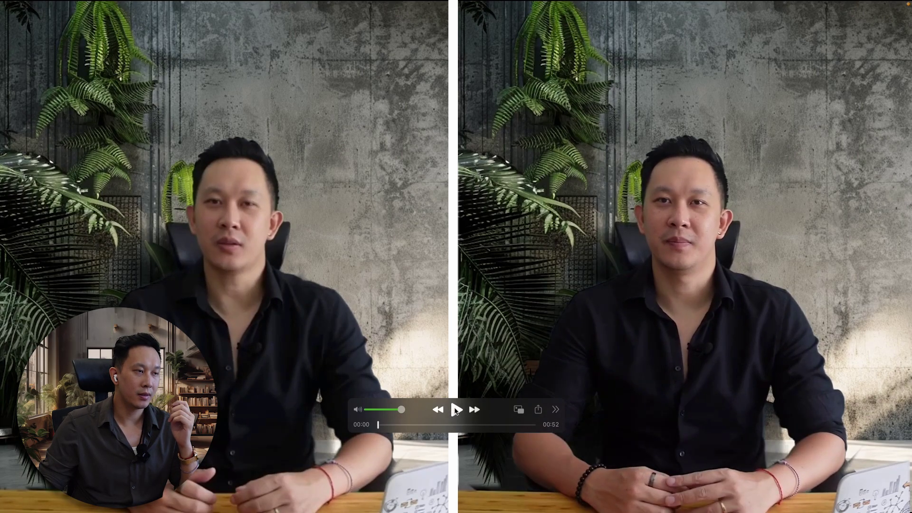
# Play, pause and jump the right-hand avatar video to 00:32 and nearby frames, then scroll Synthesia's pricing plans
pyautogui.click(456, 411)
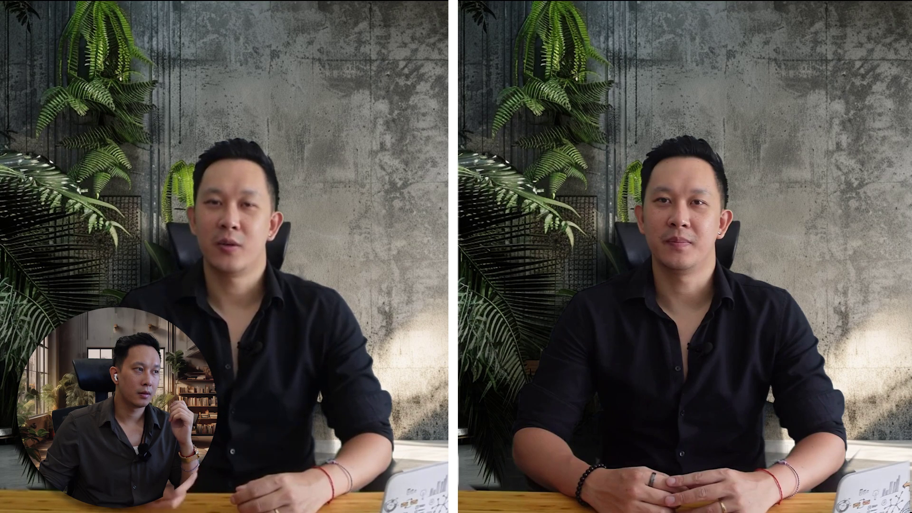
pyautogui.click(457, 412)
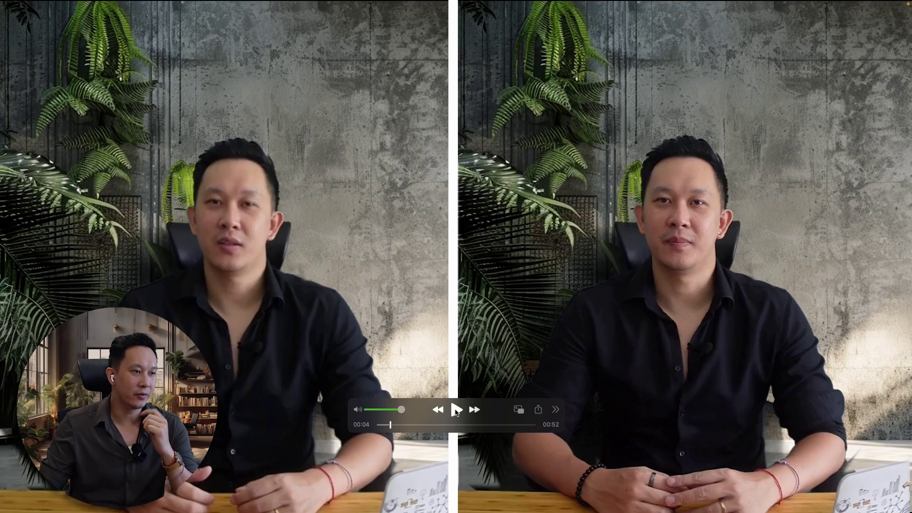
pyautogui.click(475, 425)
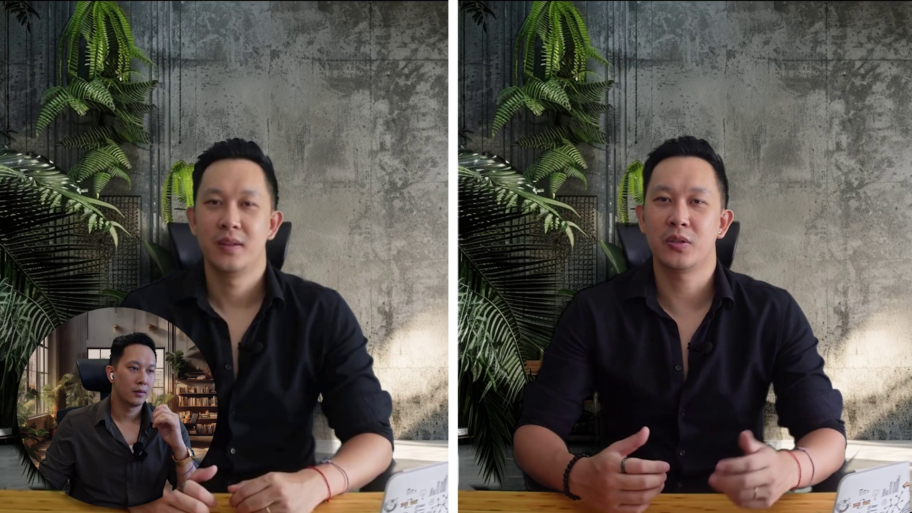
pyautogui.moveTo(457, 411)
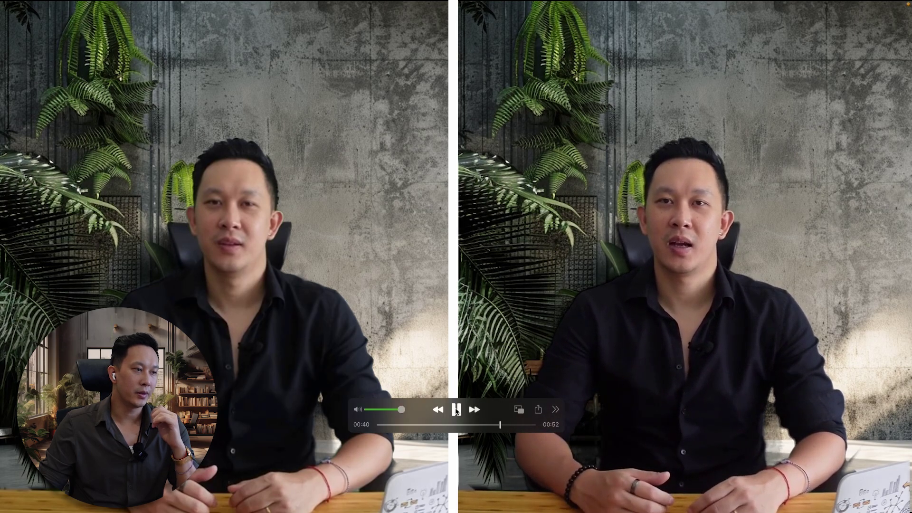
pyautogui.click(456, 412)
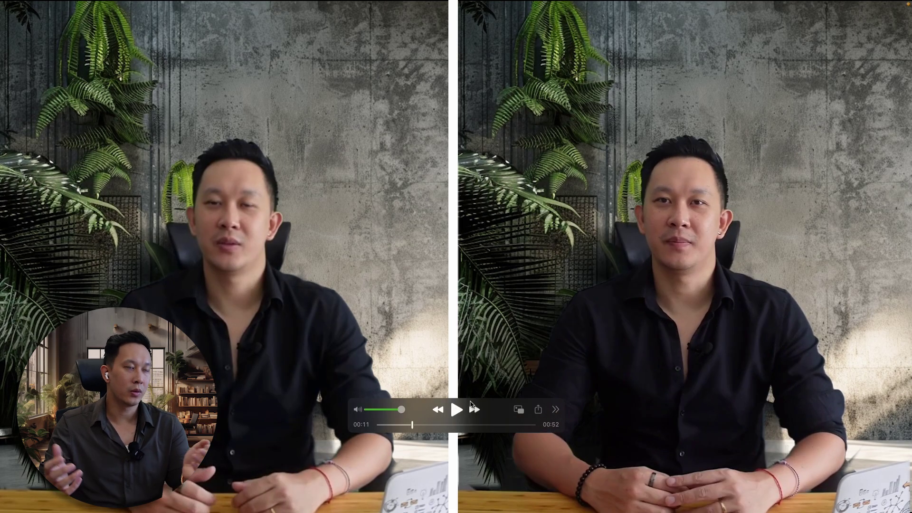
pyautogui.click(509, 426)
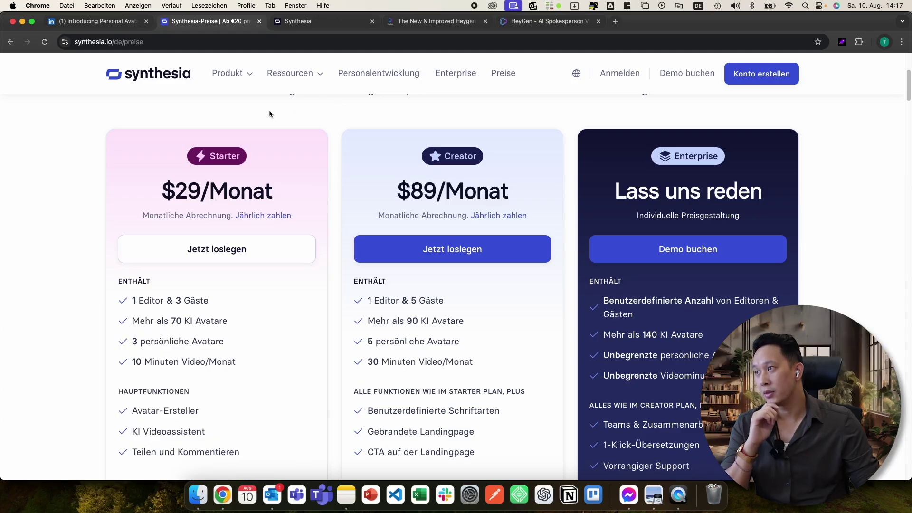
pyautogui.scroll(-1, 266, 124)
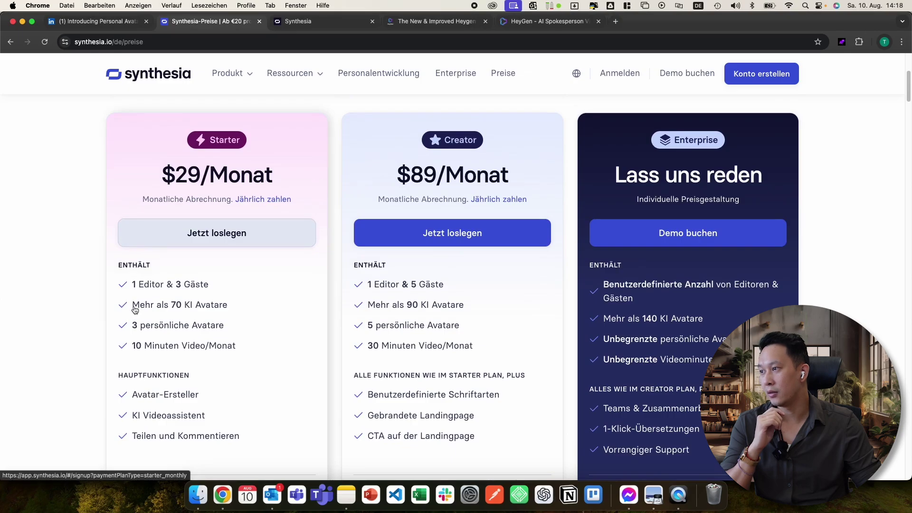
pyautogui.scroll(-1, 84, 310)
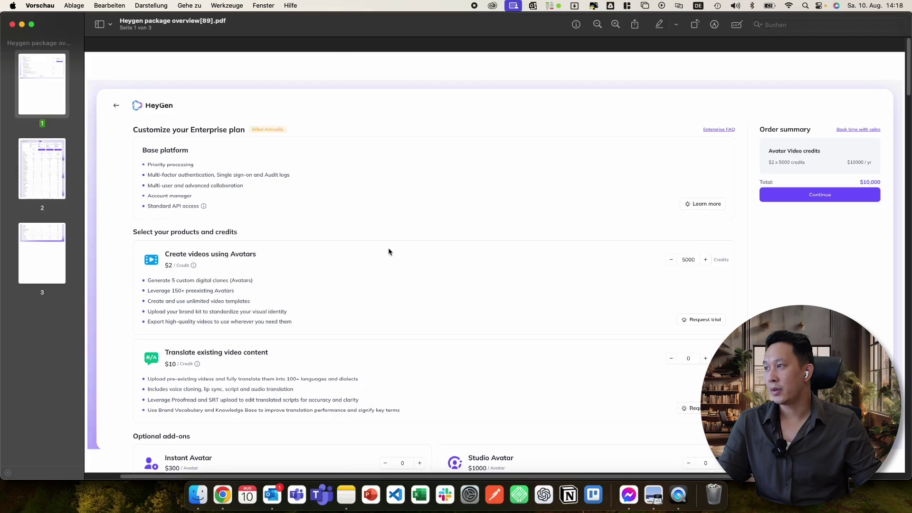
pyautogui.scroll(-15, 335, 249)
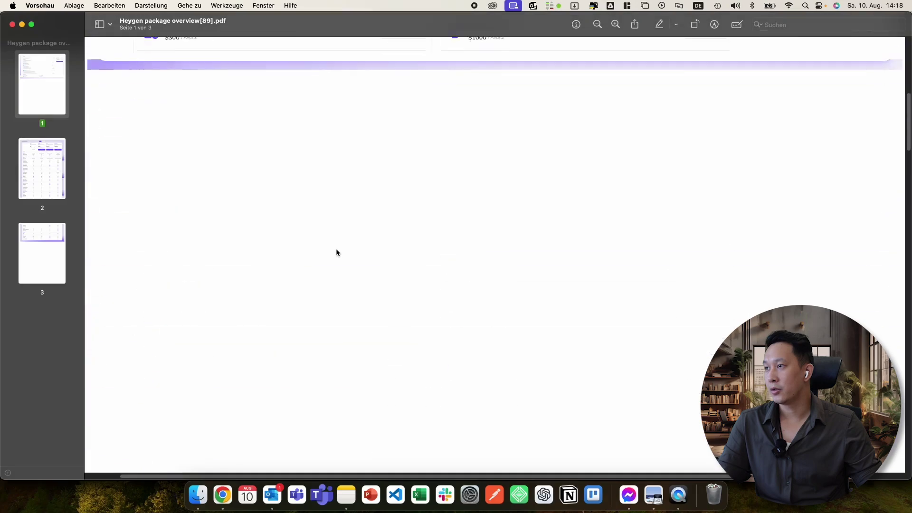
pyautogui.scroll(2, 335, 249)
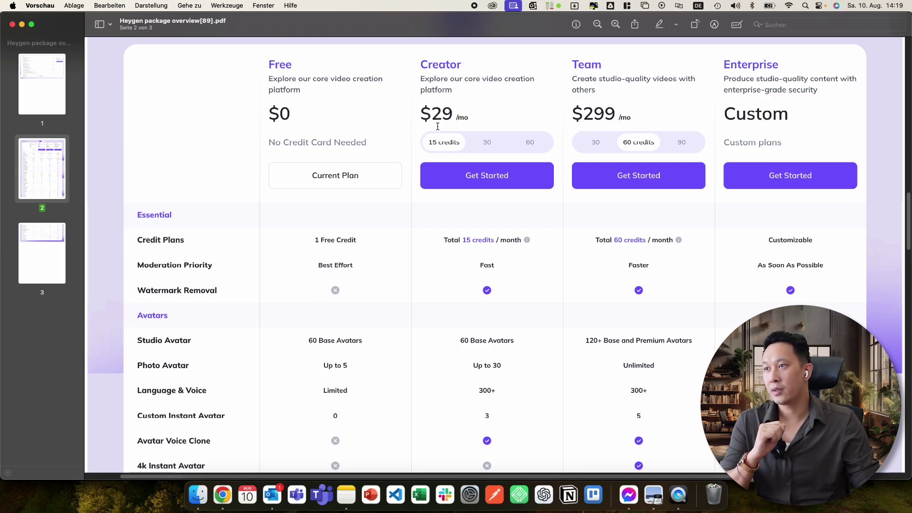
pyautogui.press('super+Tab')
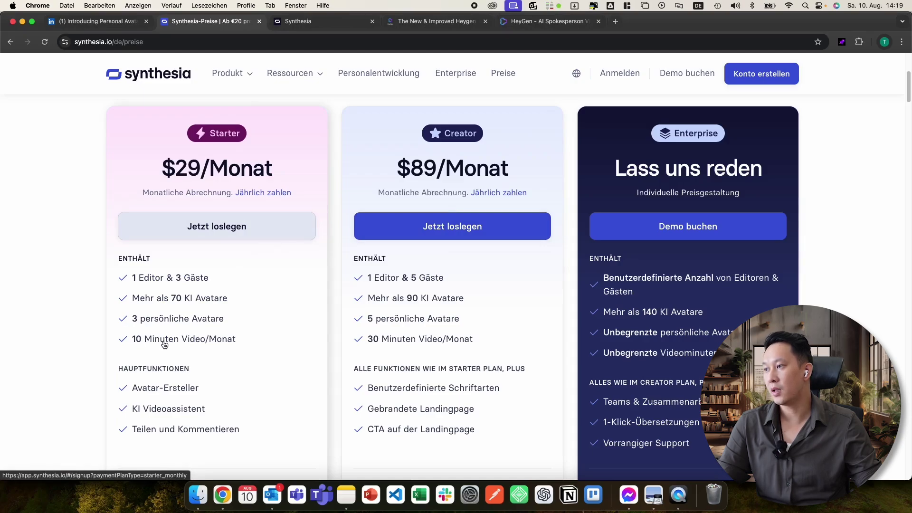
pyautogui.scroll(-15, 138, 344)
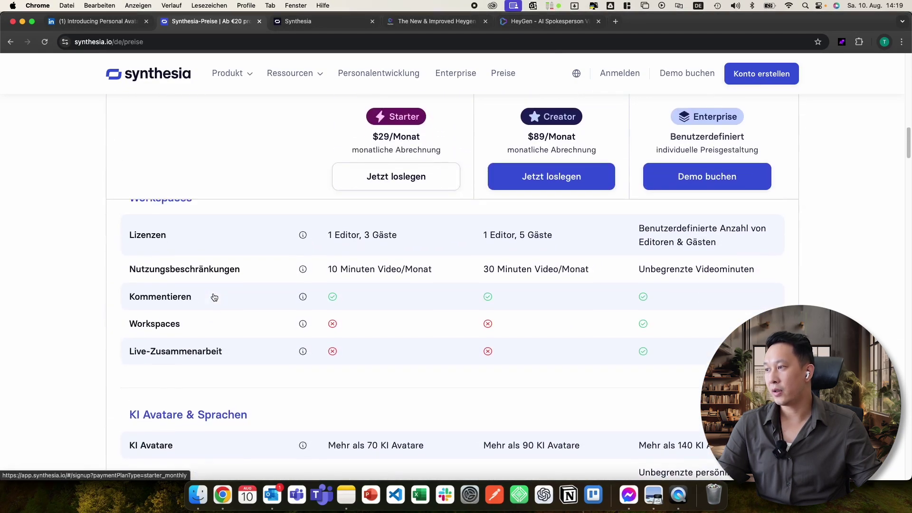
pyautogui.scroll(1, 214, 297)
pyautogui.scroll(-5, 213, 294)
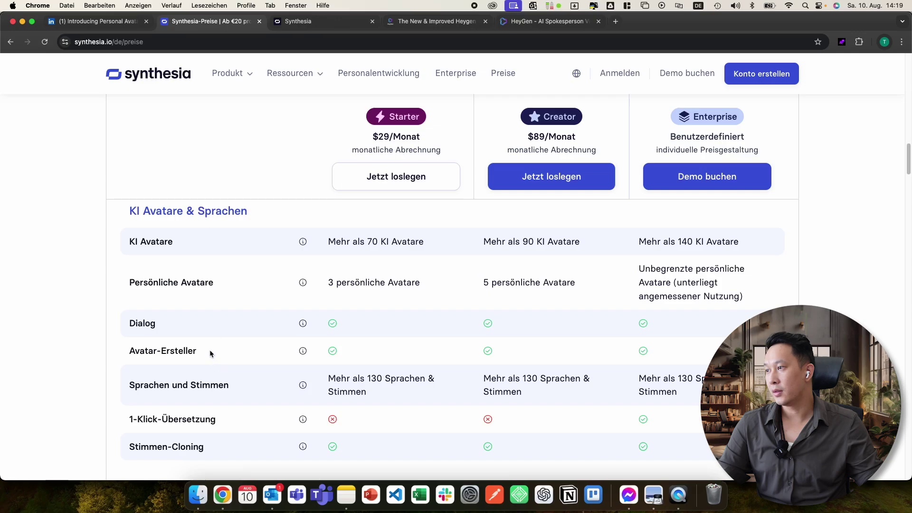
pyautogui.scroll(-2, 209, 349)
pyautogui.moveTo(133, 369); pyautogui.dragTo(219, 368)
pyautogui.click(220, 368)
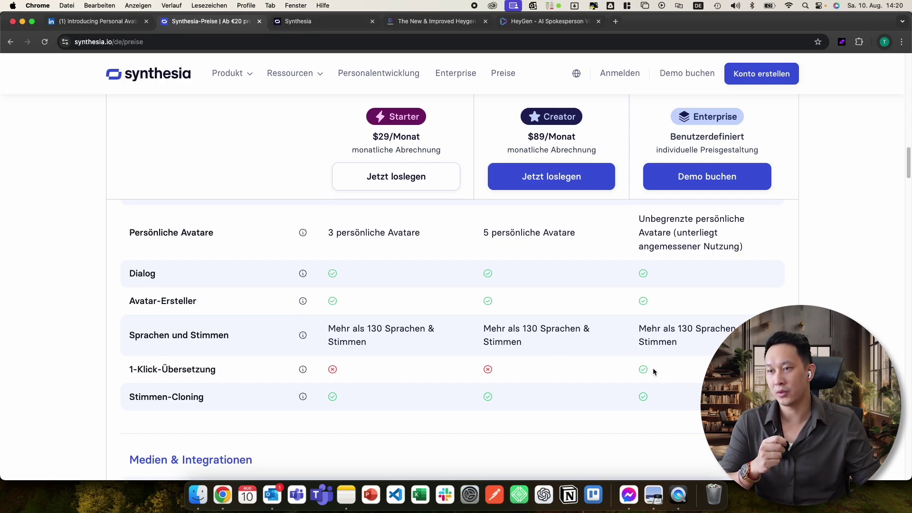
pyautogui.scroll(1, 610, 309)
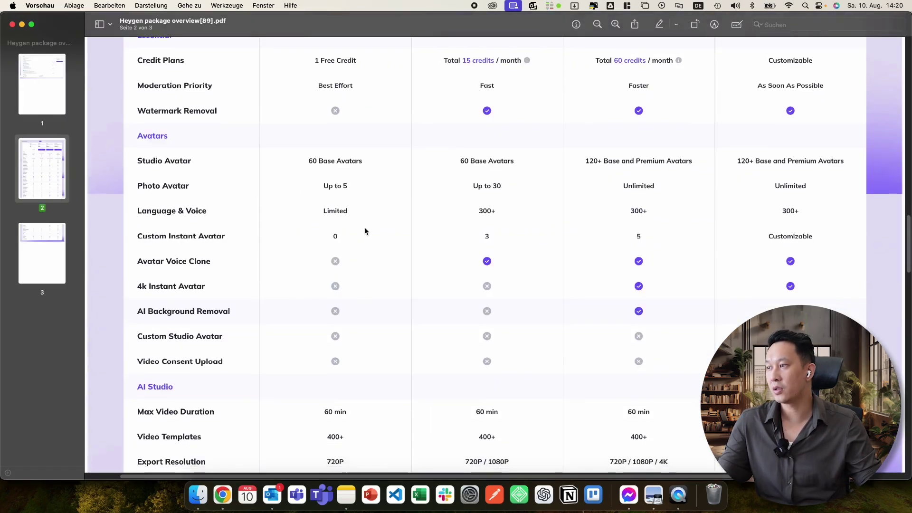
pyautogui.scroll(-1, 364, 231)
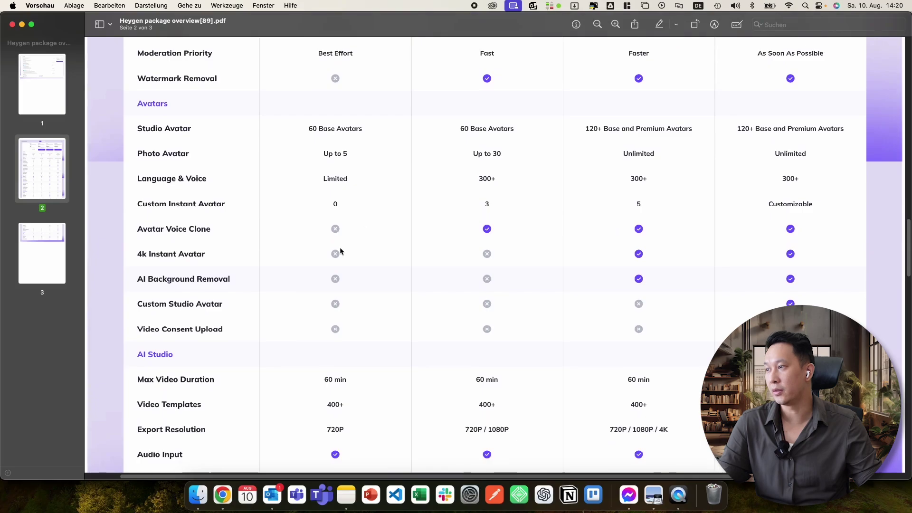
pyautogui.scroll(-7, 340, 252)
pyautogui.moveTo(139, 227); pyautogui.dragTo(234, 222)
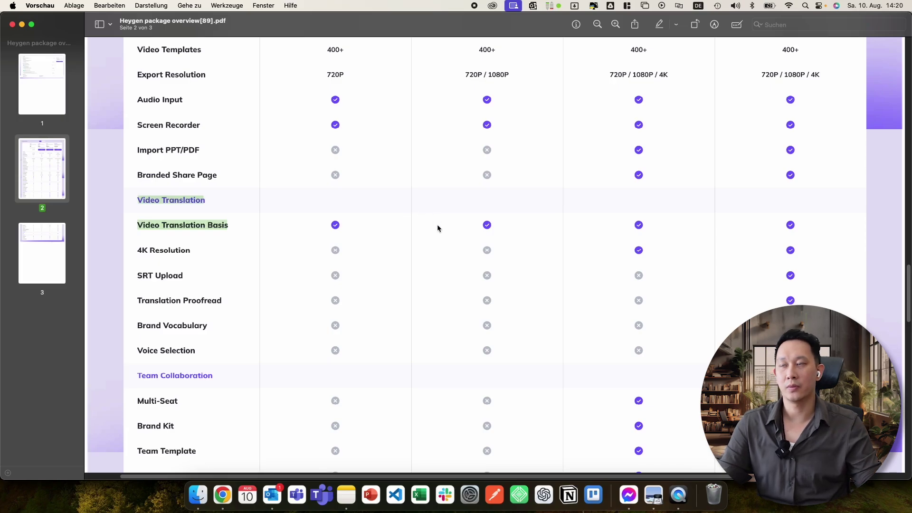
pyautogui.press('super+Tab')
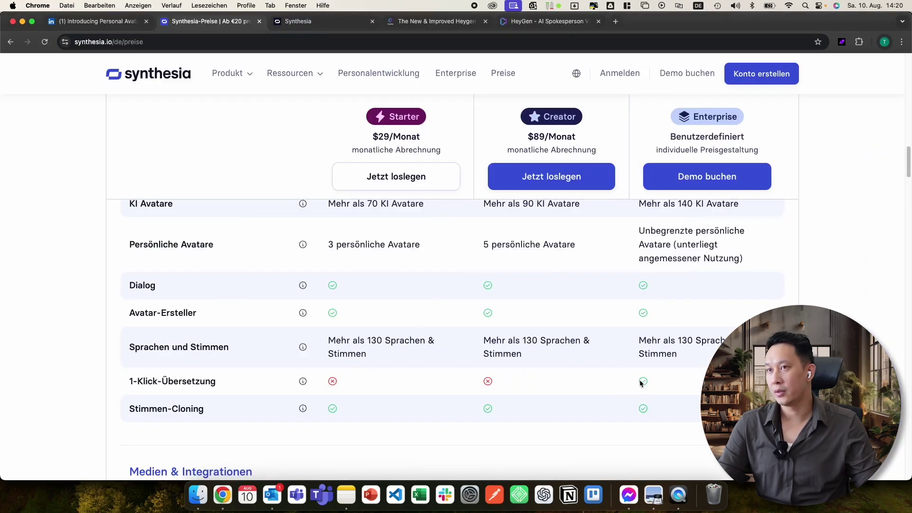
pyautogui.scroll(-8, 643, 384)
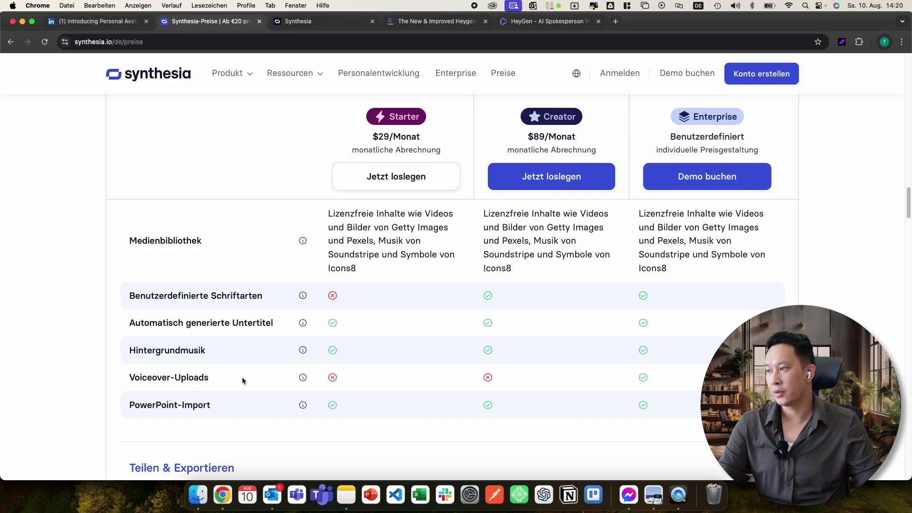
pyautogui.moveTo(138, 378); pyautogui.dragTo(246, 376)
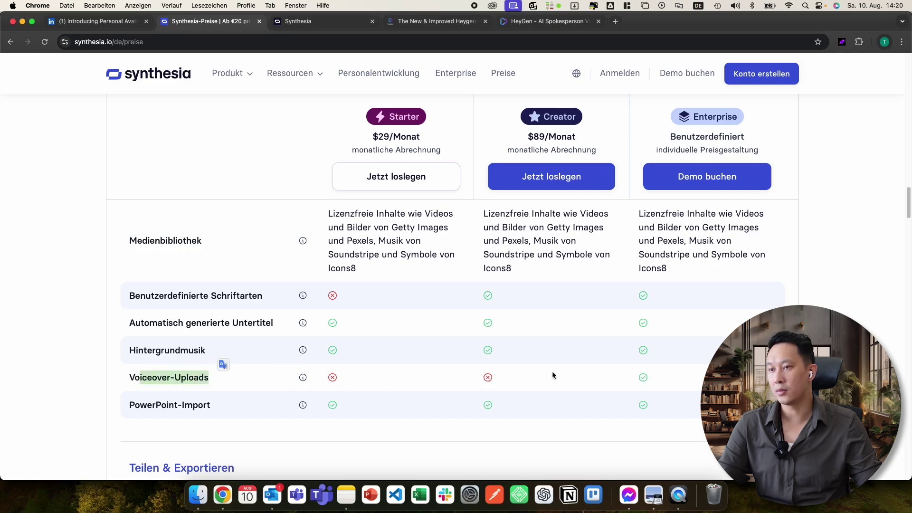
pyautogui.click(399, 390)
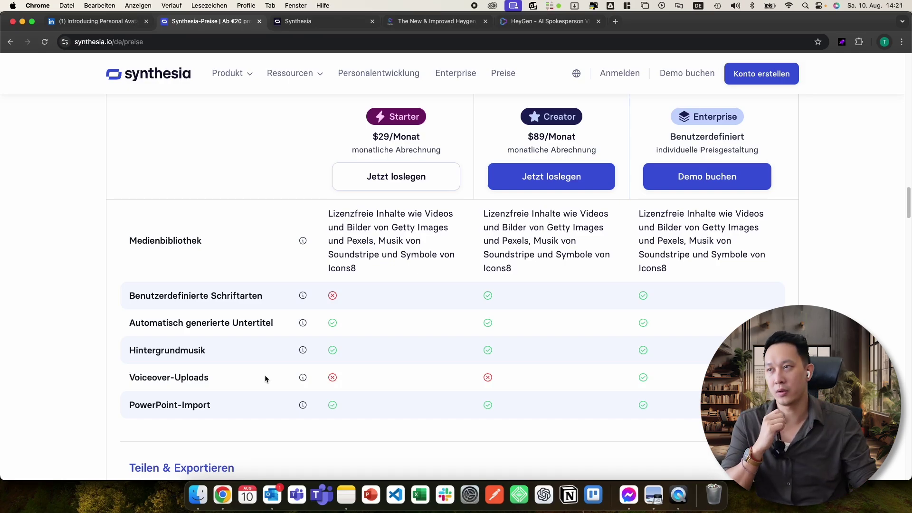
pyautogui.scroll(15, 378, 343)
pyautogui.scroll(-1, 378, 343)
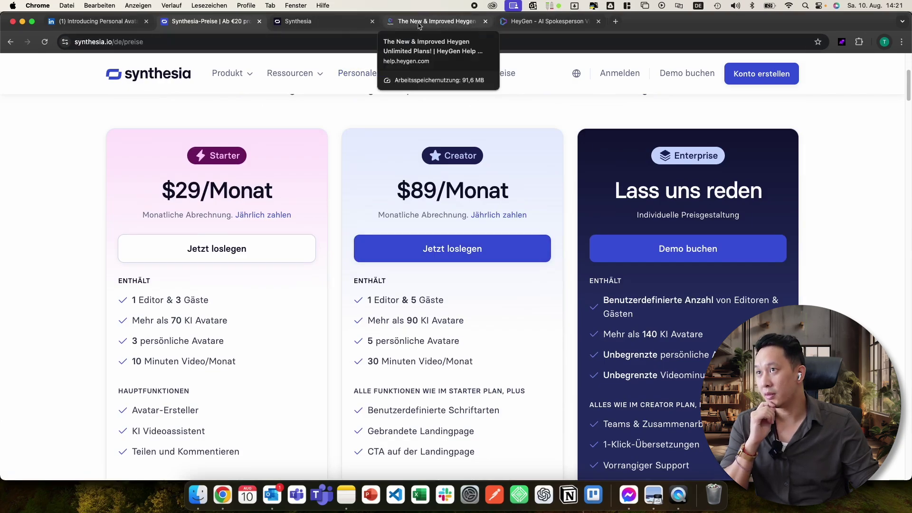
# Open HeyGen's unlimited plans help article, highlight the unlimited-videos announcement, and scroll to the plan comparison
pyautogui.click(522, 23)
pyautogui.click(442, 22)
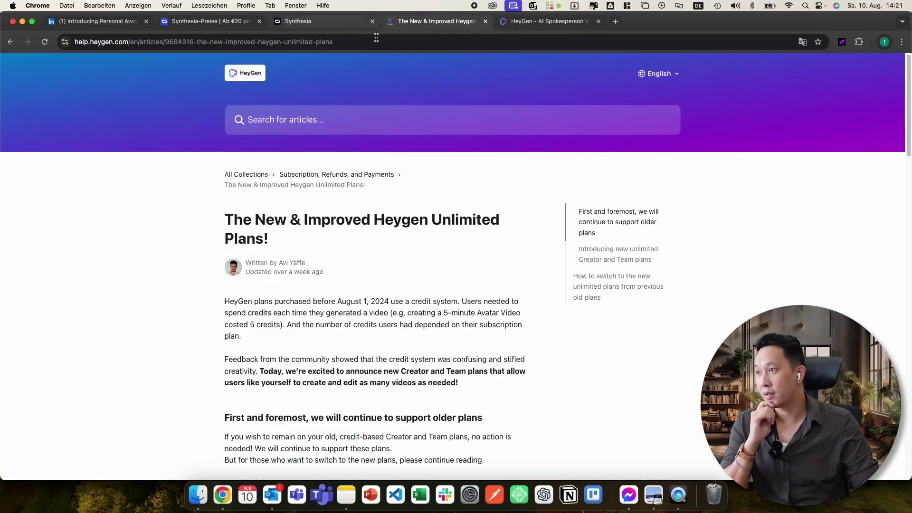
pyautogui.scroll(-3, 286, 226)
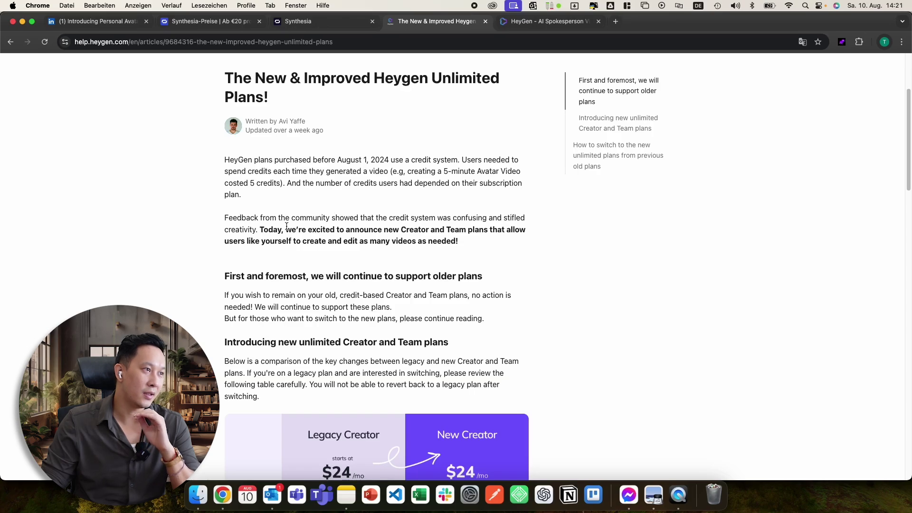
pyautogui.moveTo(261, 226); pyautogui.dragTo(460, 244)
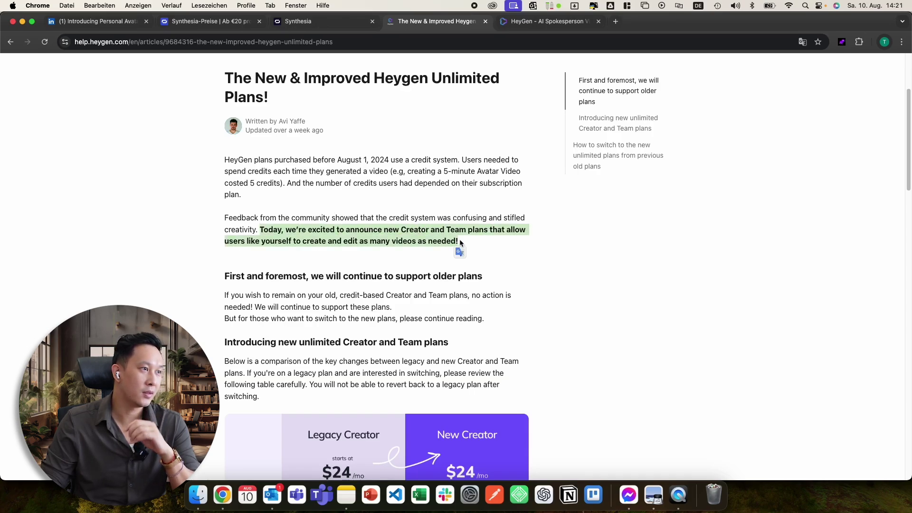
pyautogui.scroll(-1, 419, 246)
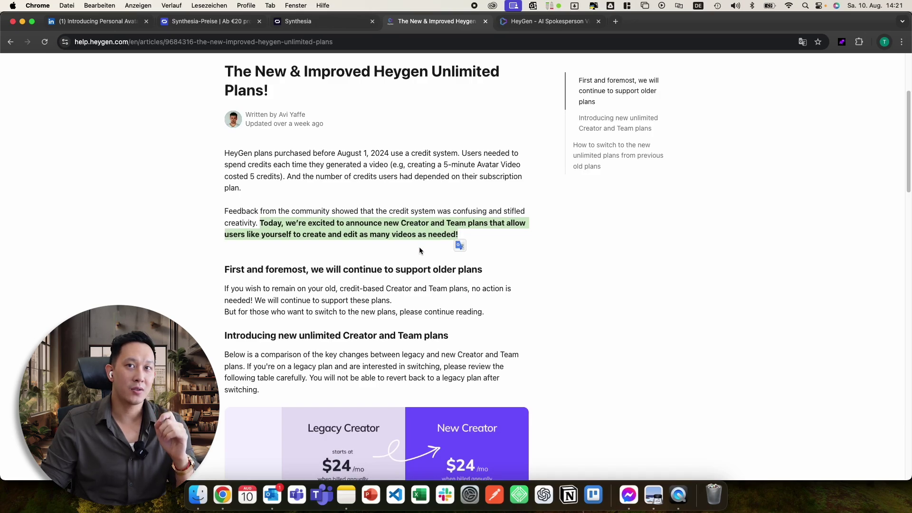
pyautogui.scroll(-5, 420, 248)
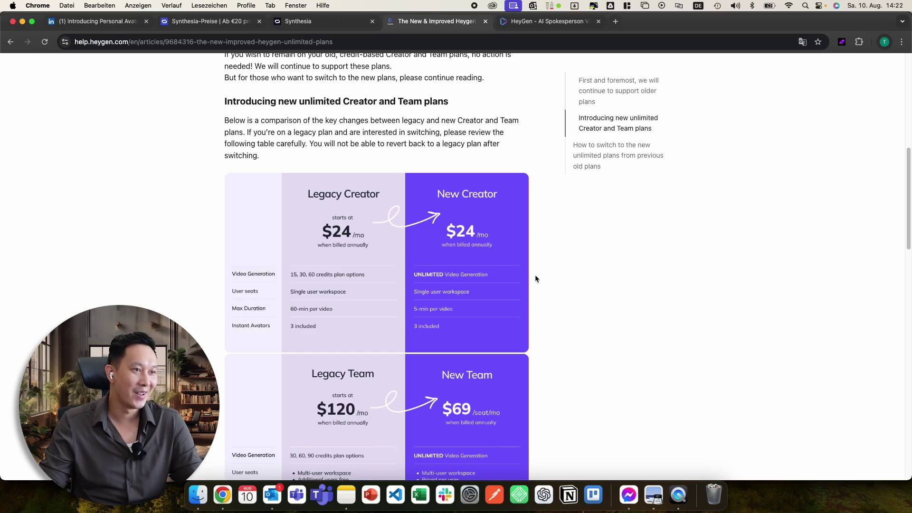
pyautogui.scroll(-4, 541, 275)
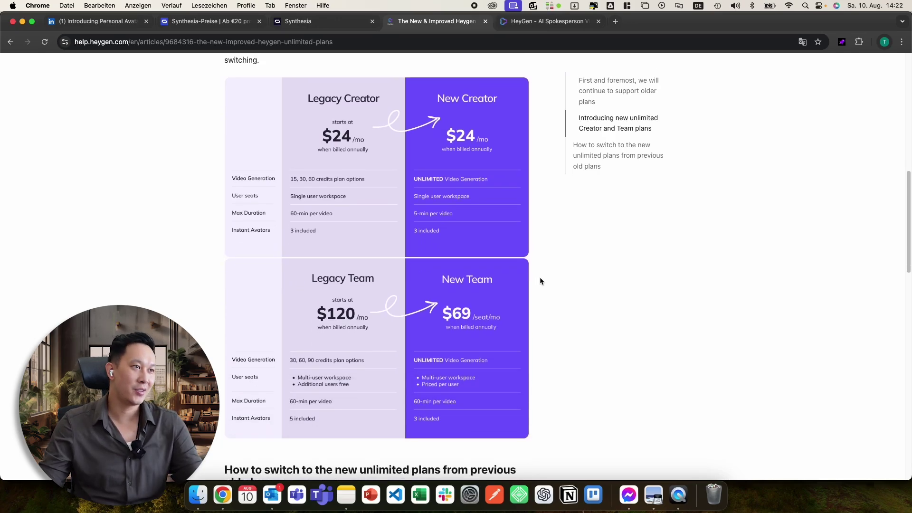
pyautogui.scroll(1, 539, 277)
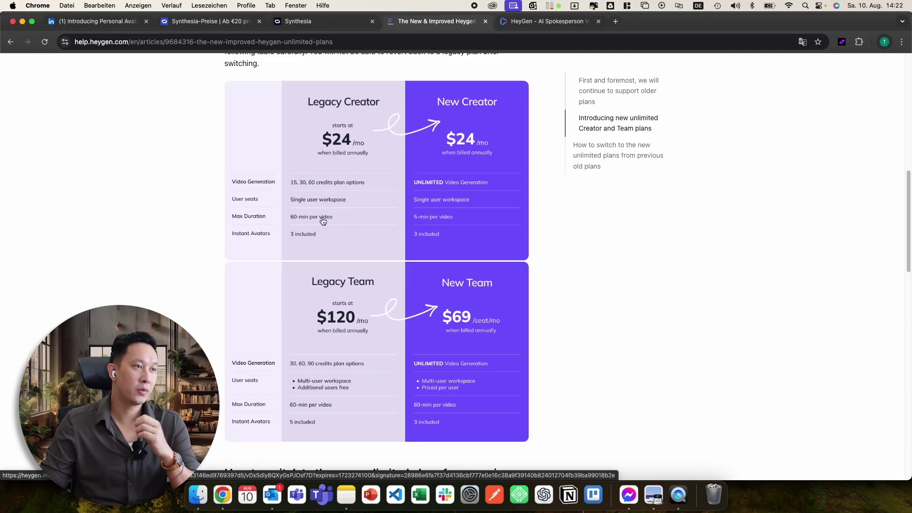
pyautogui.scroll(-3, 493, 227)
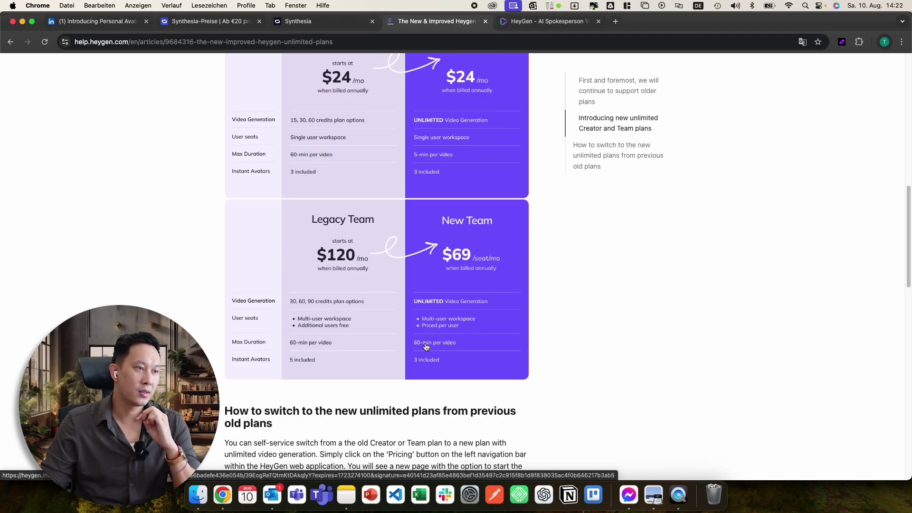
pyautogui.scroll(-2, 539, 322)
pyautogui.scroll(1, 539, 323)
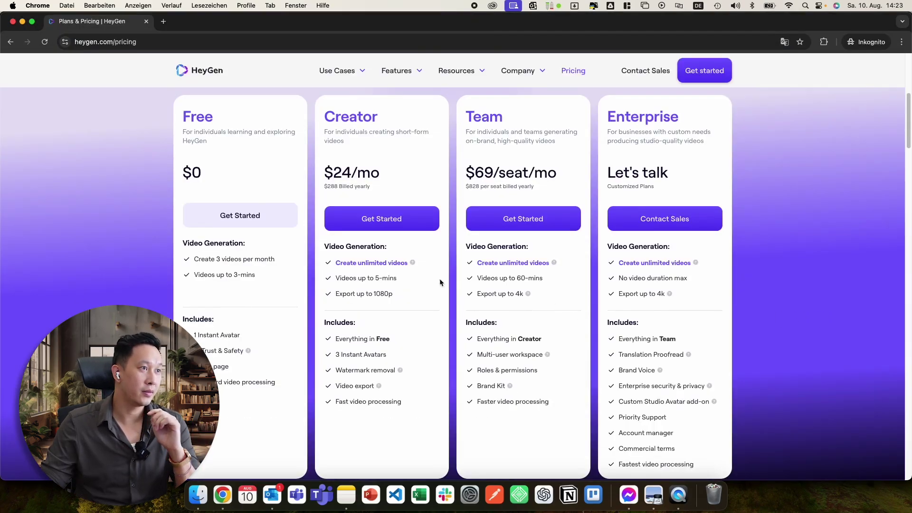
# Switch HeyGen pricing to monthly billing and highlight Creator's $29 price and unlimited videos feature
pyautogui.scroll(2, 378, 247)
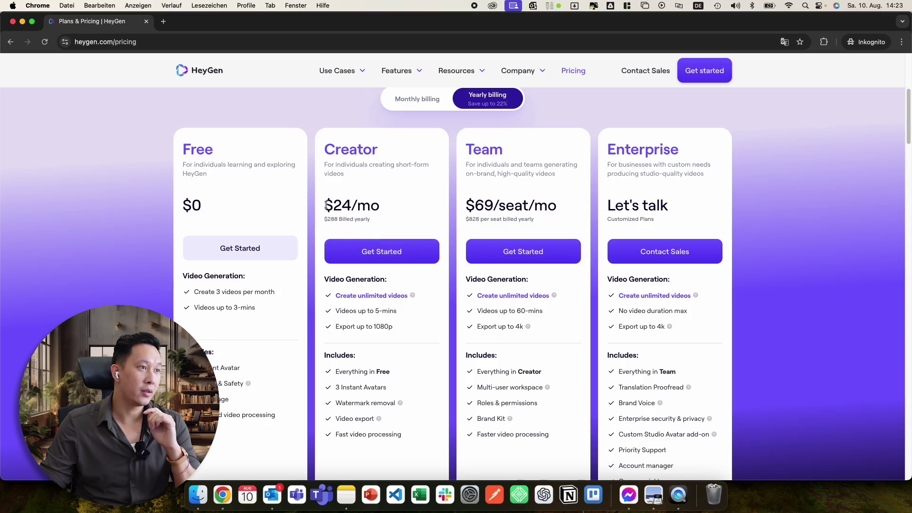
pyautogui.click(417, 100)
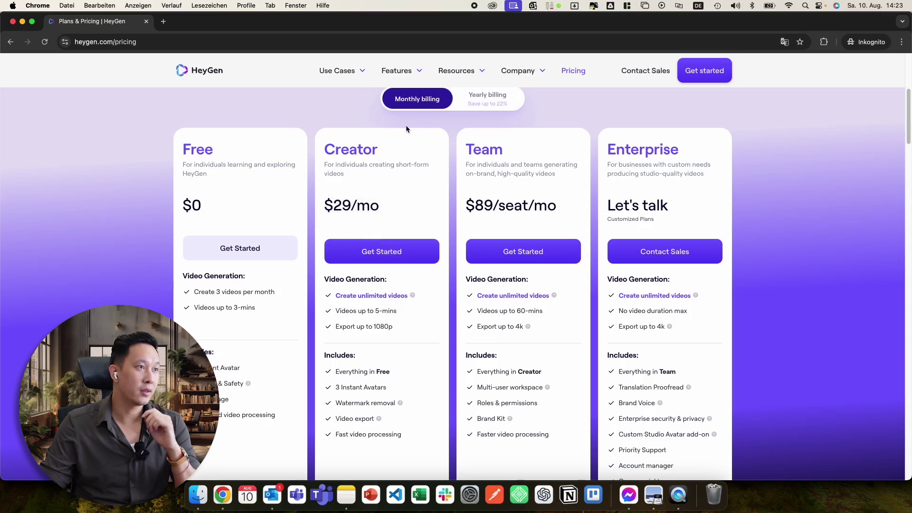
pyautogui.moveTo(326, 205); pyautogui.dragTo(351, 205)
pyautogui.click(374, 225)
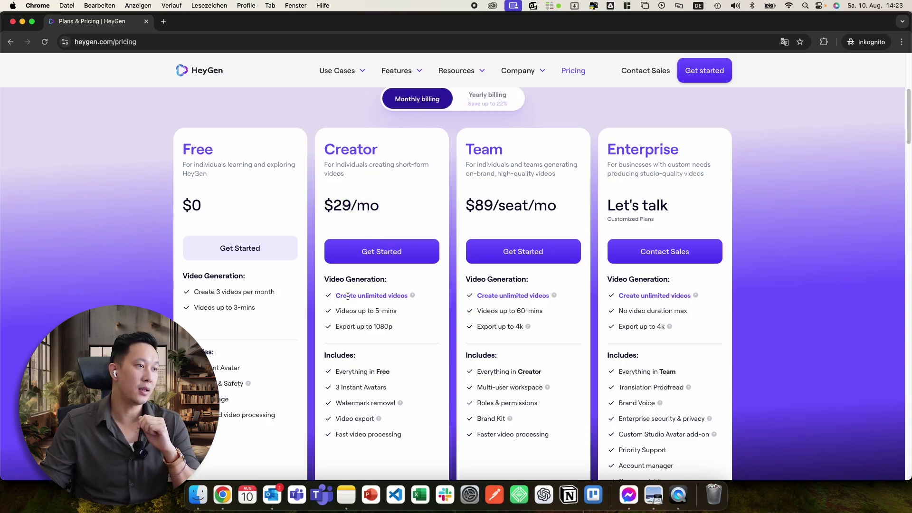
pyautogui.moveTo(348, 296); pyautogui.dragTo(391, 298)
# Highlight the Free plan's Instant Avatar line and 3-videos-per-month limit, then clear the highlight
pyautogui.scroll(-1, 496, 295)
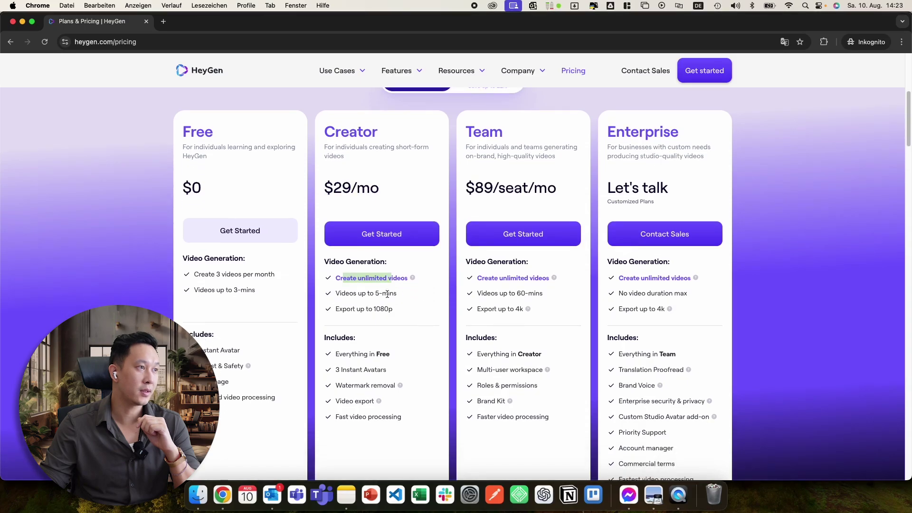
pyautogui.scroll(1, 263, 290)
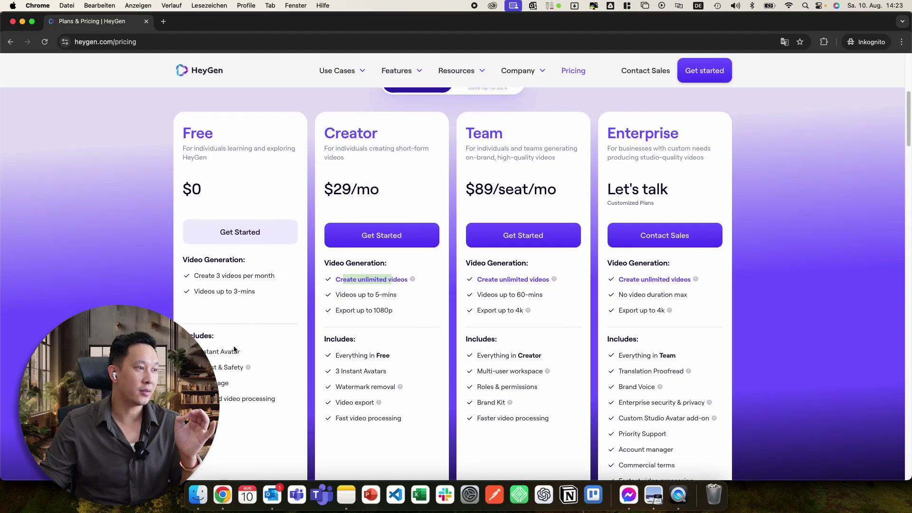
pyautogui.moveTo(240, 352); pyautogui.dragTo(203, 352)
pyautogui.moveTo(200, 277)
pyautogui.mouseDown()
pyautogui.moveTo(191, 284)
pyautogui.moveTo(255, 279)
pyautogui.moveTo(233, 292)
pyautogui.moveTo(195, 291)
pyautogui.mouseUp()
pyautogui.click(237, 293)
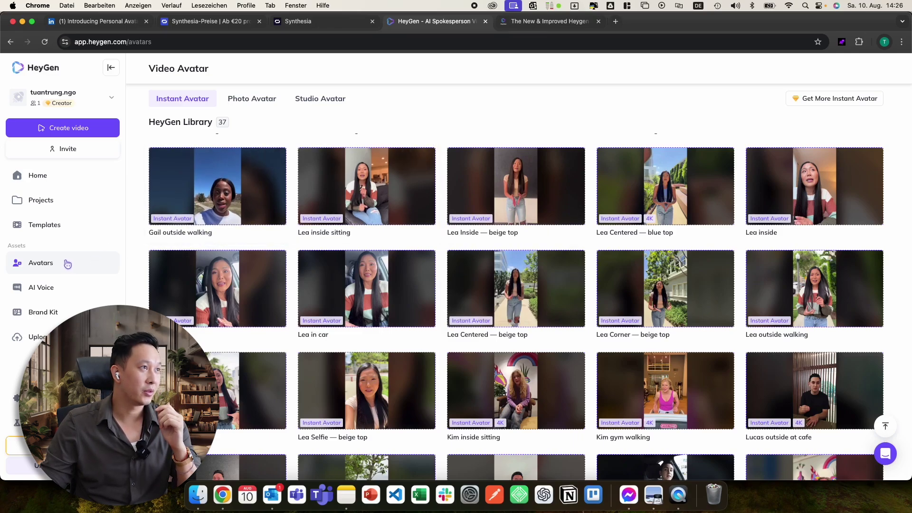
# Open Synthesia's Create Avatar options, then open the menu on HeyGen's first own avatar
pyautogui.click(291, 22)
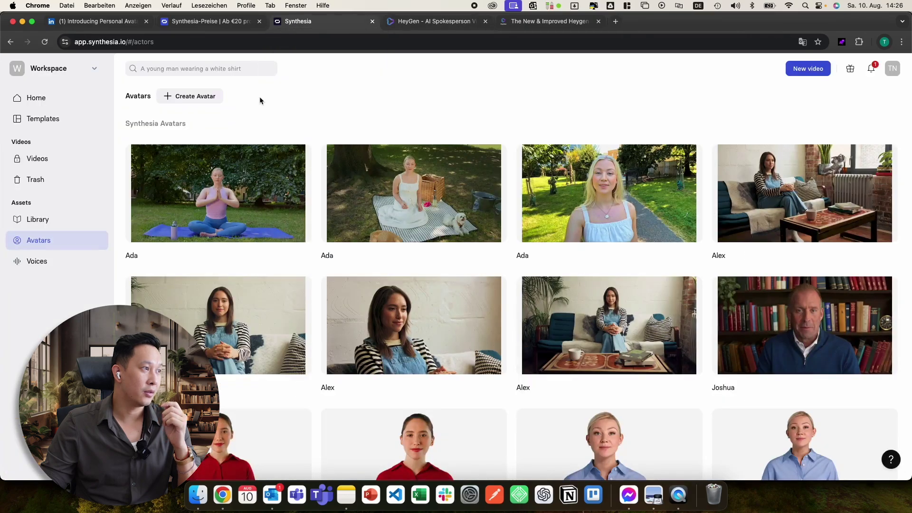
pyautogui.click(212, 98)
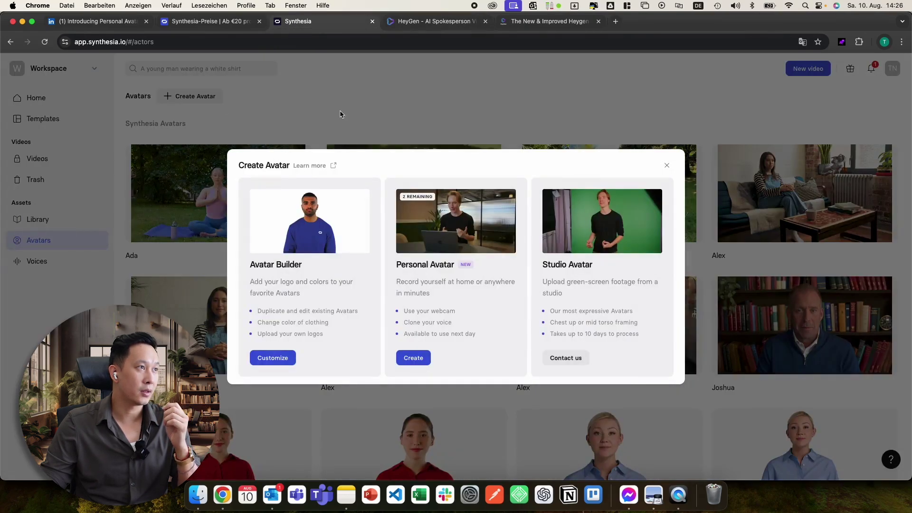
pyautogui.hotkey('ctrl', 'Tab')
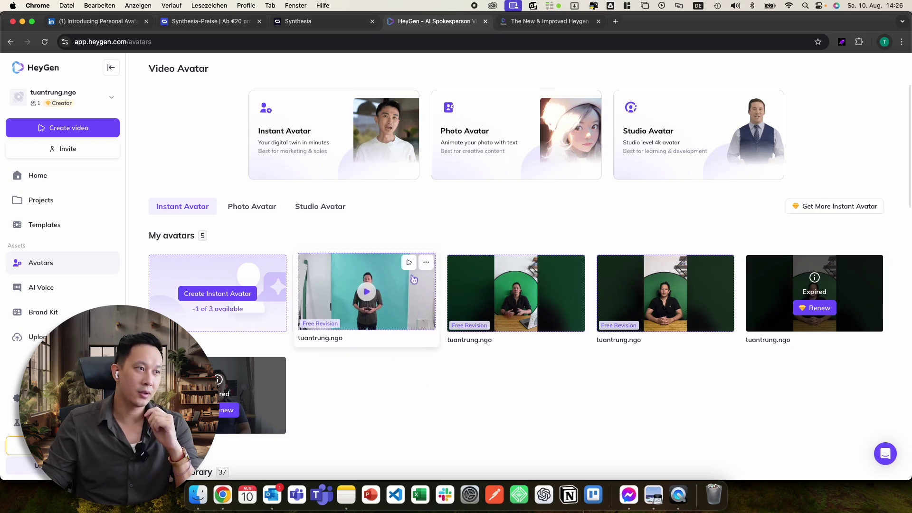
pyautogui.click(427, 262)
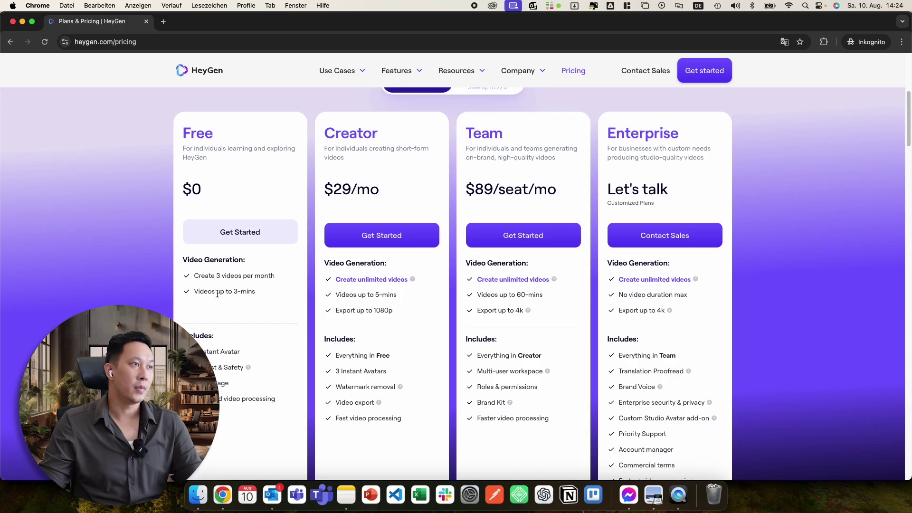
# Cycle past the HeyGen package PDF back to Chrome and scroll HeyGen's 264 Studio Avatars
pyautogui.press('super+Tab')
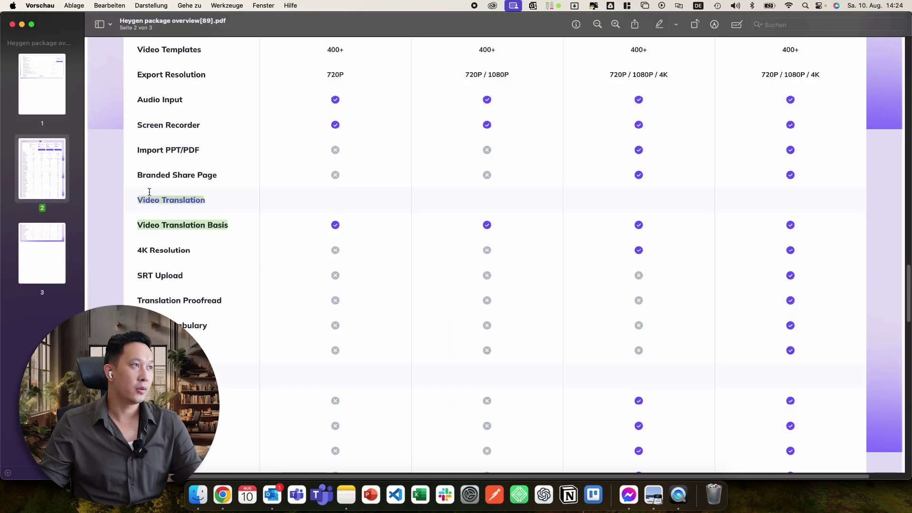
pyautogui.press('super+Tab')
pyautogui.hotkey('ctrl', 'shift', 'Tab')
pyautogui.hotkey('ctrl', 'shift', 'Tab')
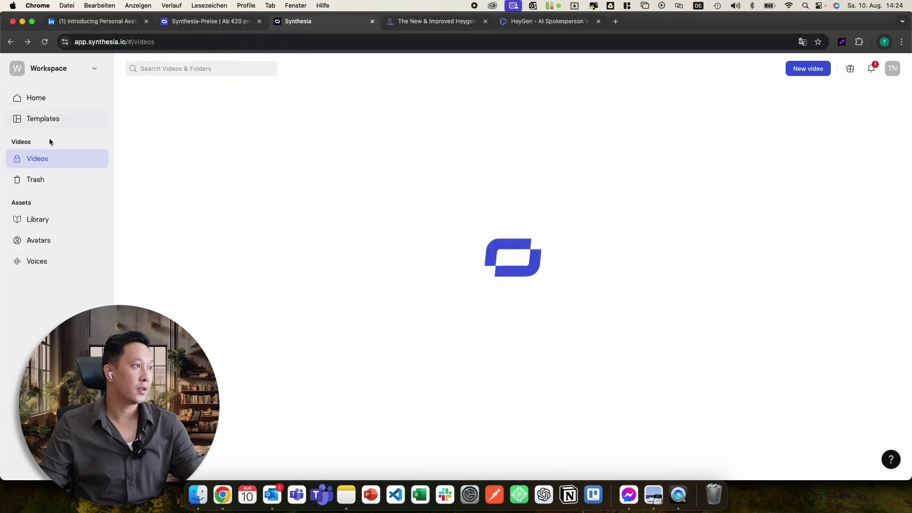
pyautogui.hotkey('ctrl', 'Tab')
pyautogui.hotkey('ctrl', 'Tab')
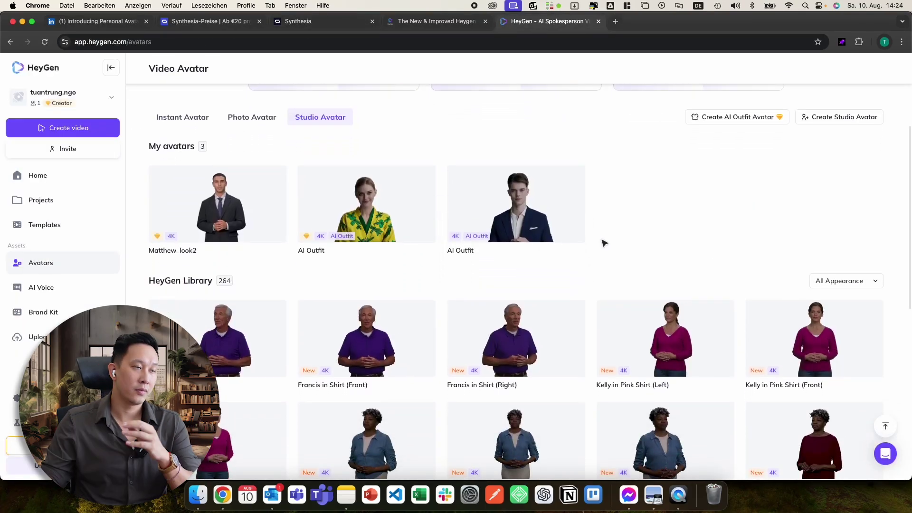
pyautogui.scroll(-3, 601, 252)
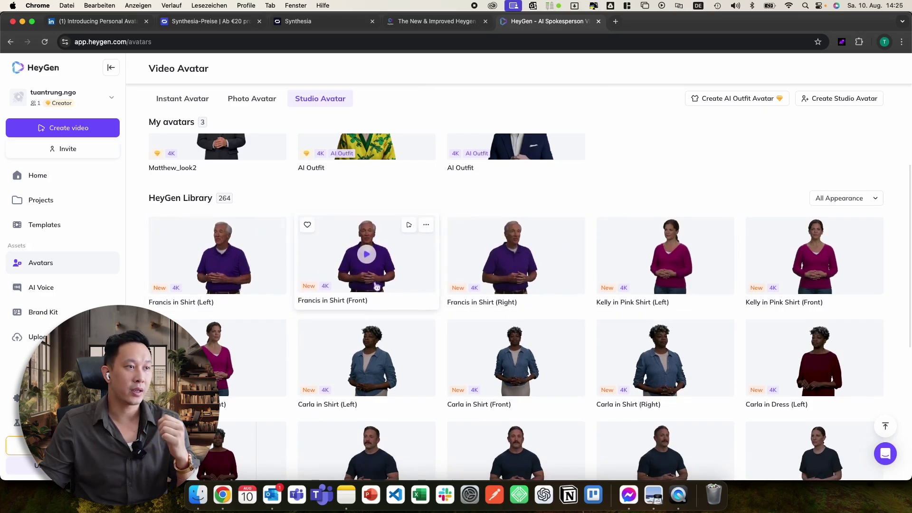
pyautogui.scroll(-1, 418, 259)
pyautogui.scroll(-2, 388, 268)
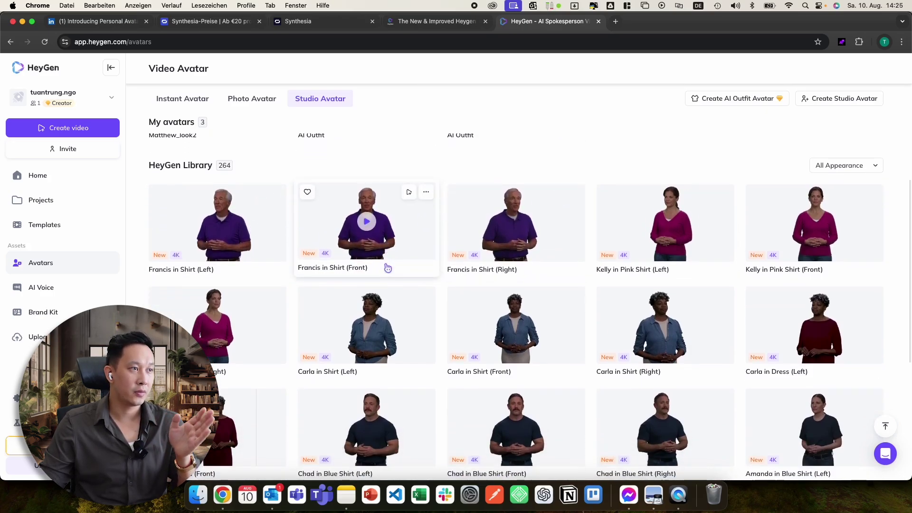
pyautogui.scroll(-4, 388, 268)
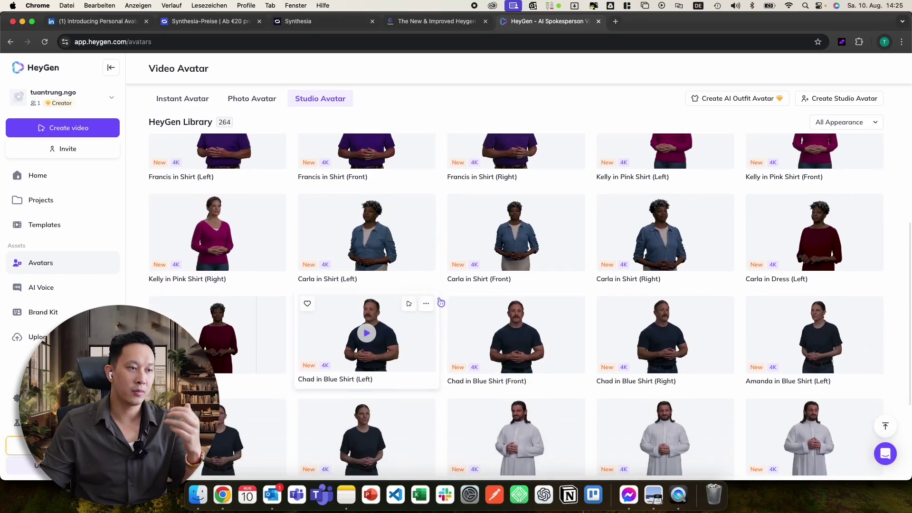
pyautogui.scroll(-10, 440, 302)
# Scroll through Synthesia's stock avatar gallery for comparison
pyautogui.click(298, 21)
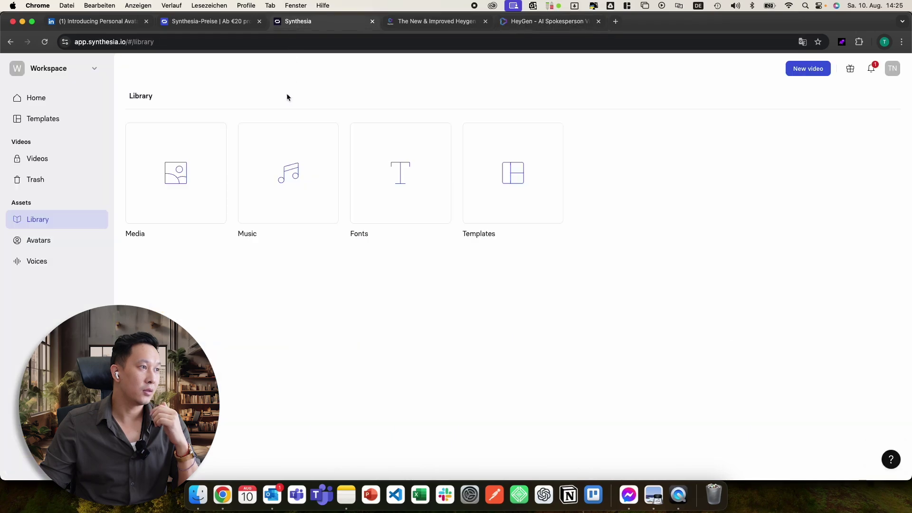
pyautogui.click(40, 240)
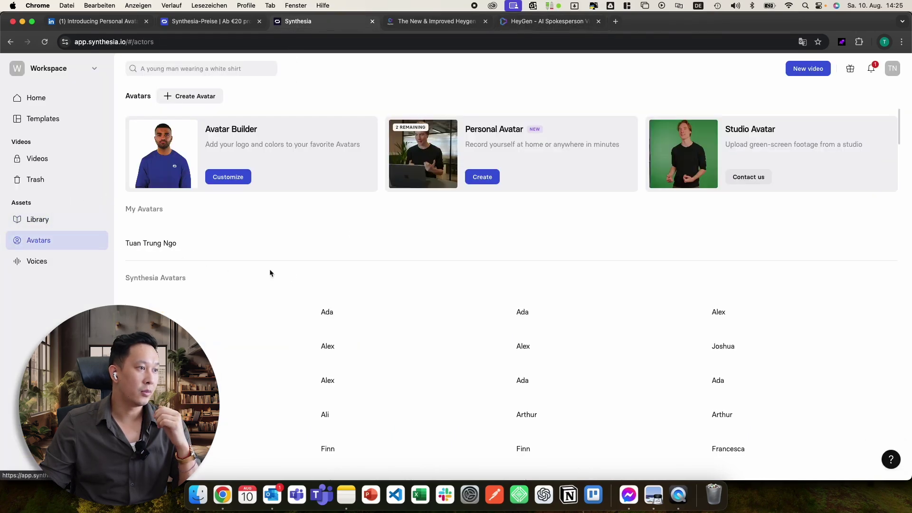
pyautogui.scroll(-10, 289, 270)
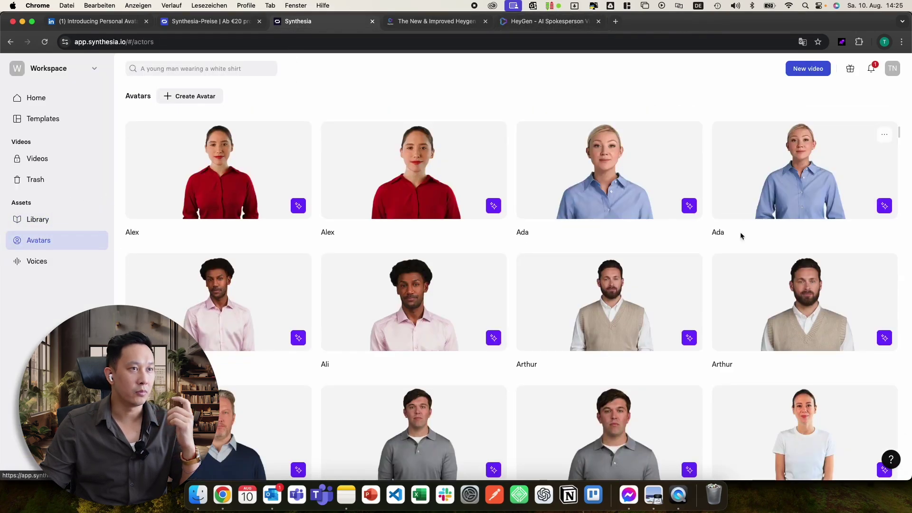
pyautogui.scroll(-20, 742, 236)
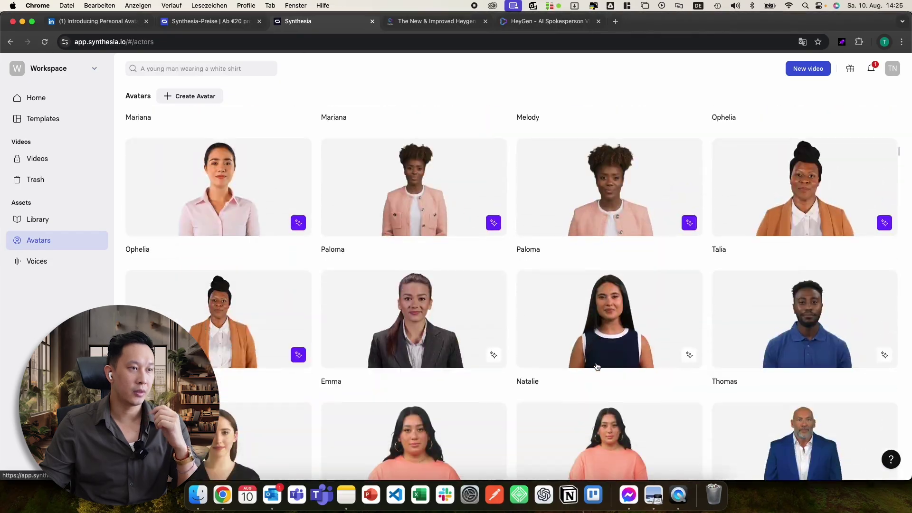
pyautogui.scroll(-3, 596, 367)
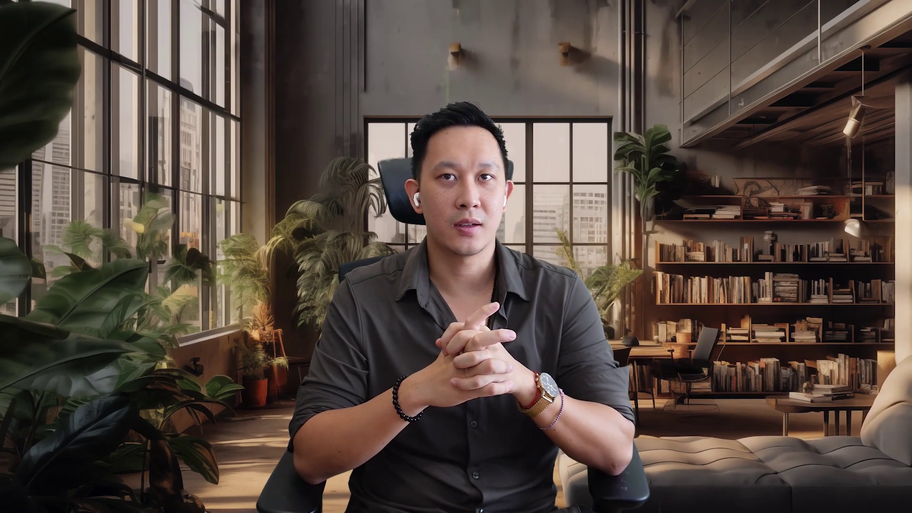